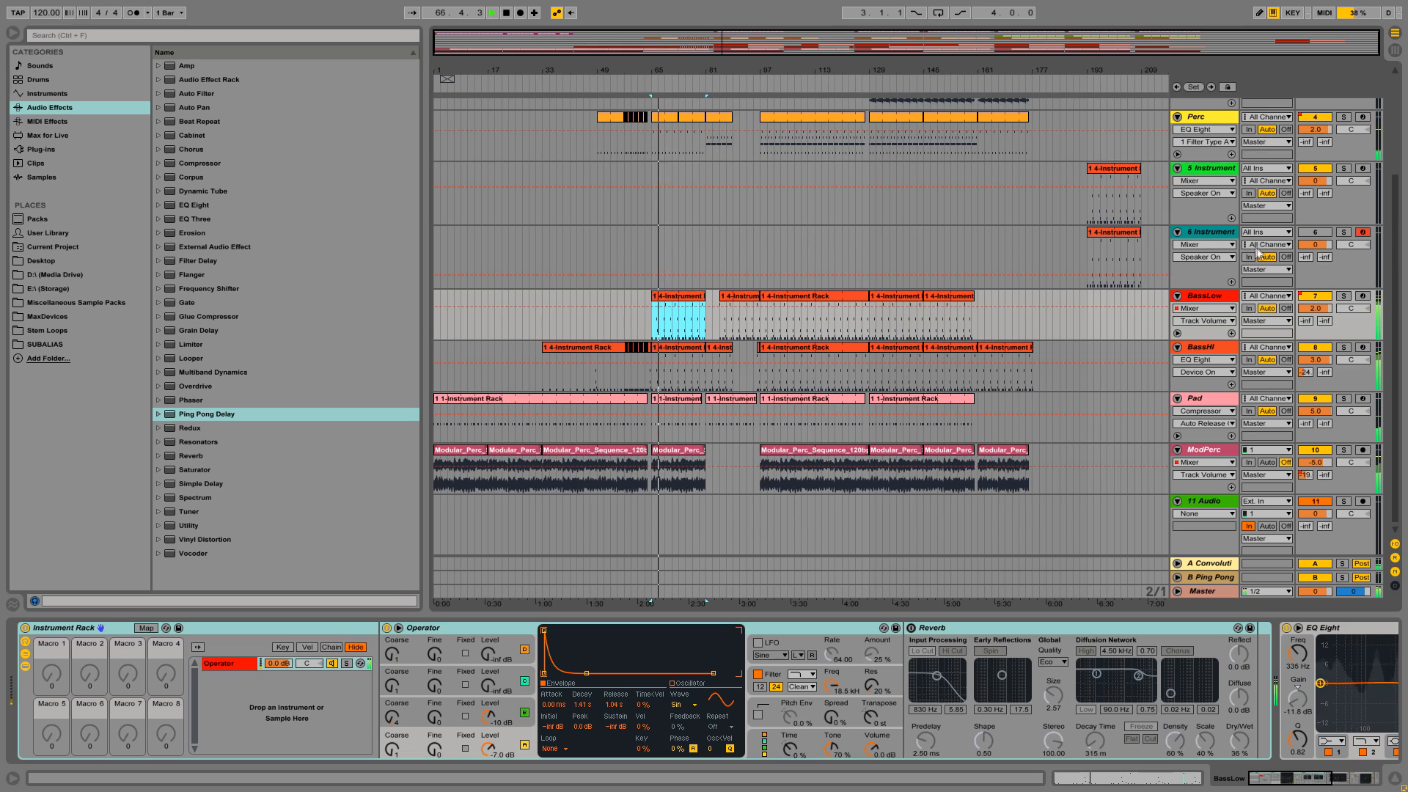
- Listen to the BassLow and BassHi tracks soloed together, and clear their solo
left_click(1207, 297)
left_click(1211, 351)
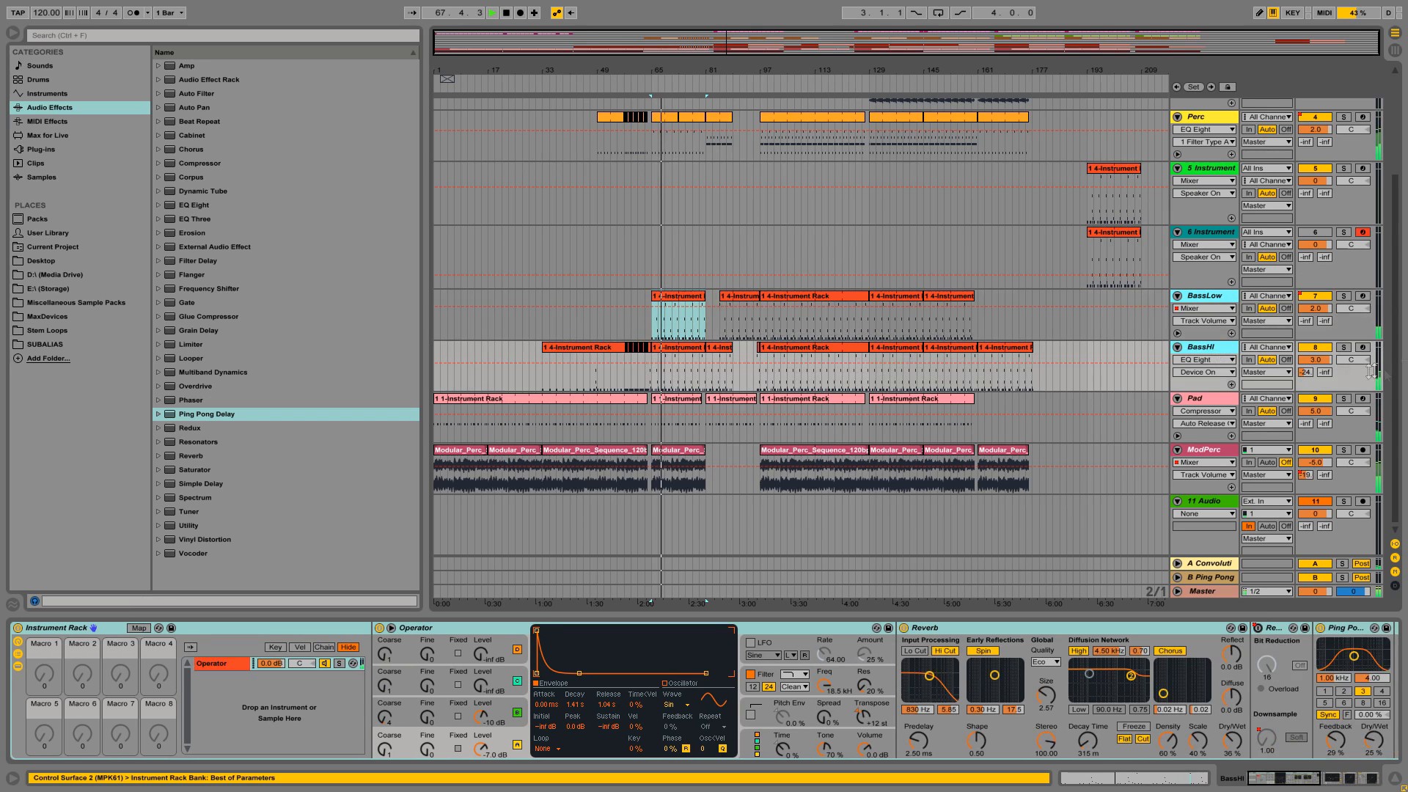
left_click(1344, 348)
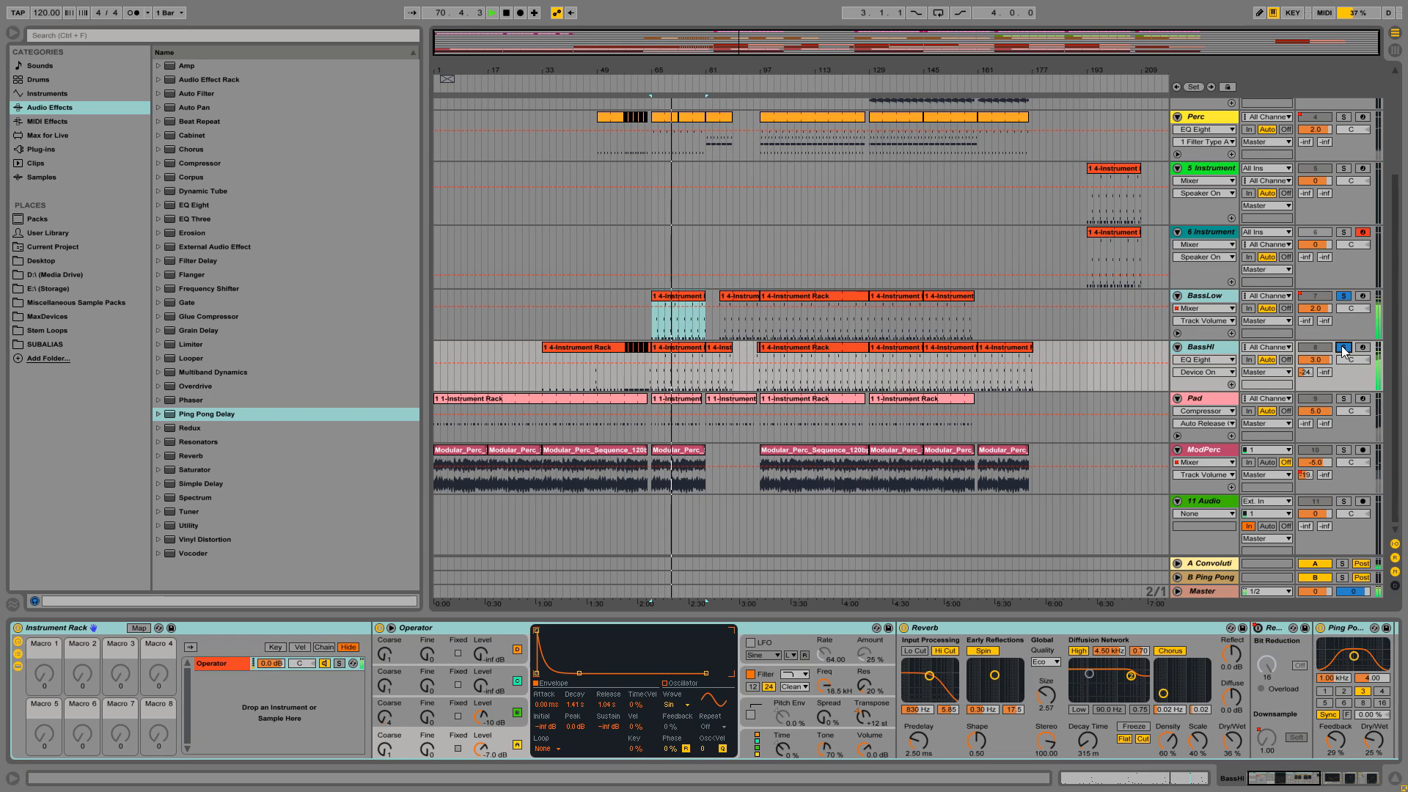
left_click(1344, 348)
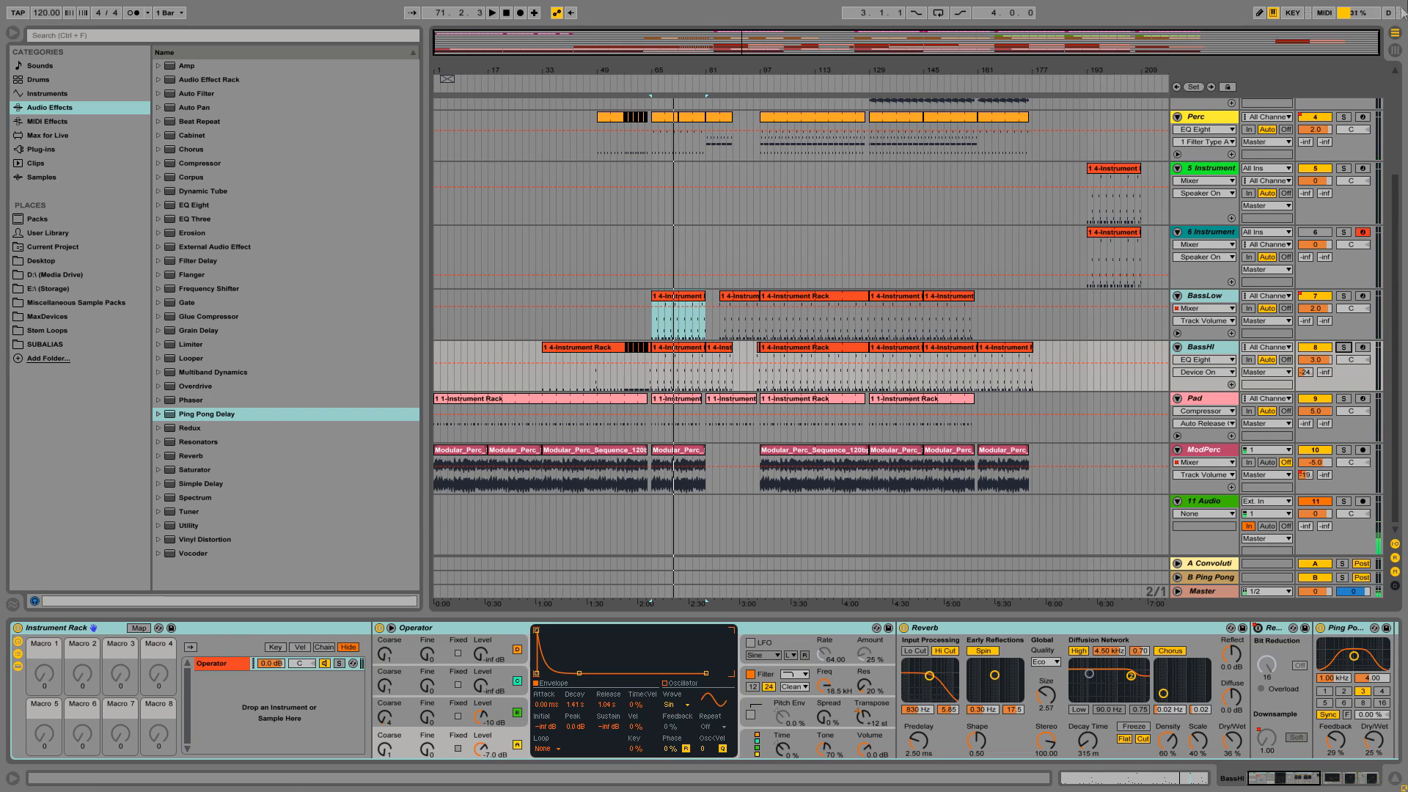
- Load an Operator synth into the empty Instrument Rack on track 5, which holds the upper clip at bar 193
left_click(1204, 170)
left_click_drag(1148, 65, 1075, 66)
left_click(874, 169)
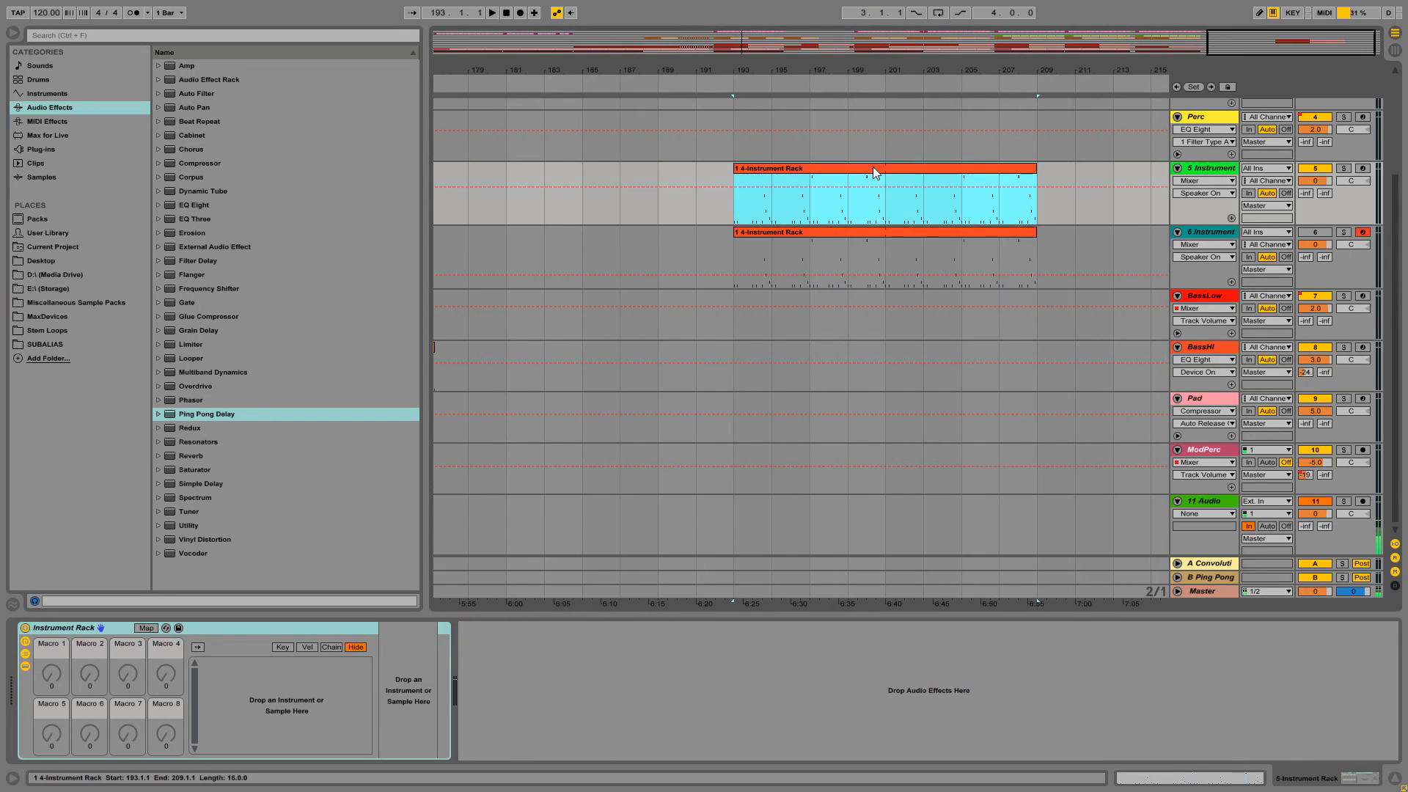
left_click(1202, 171)
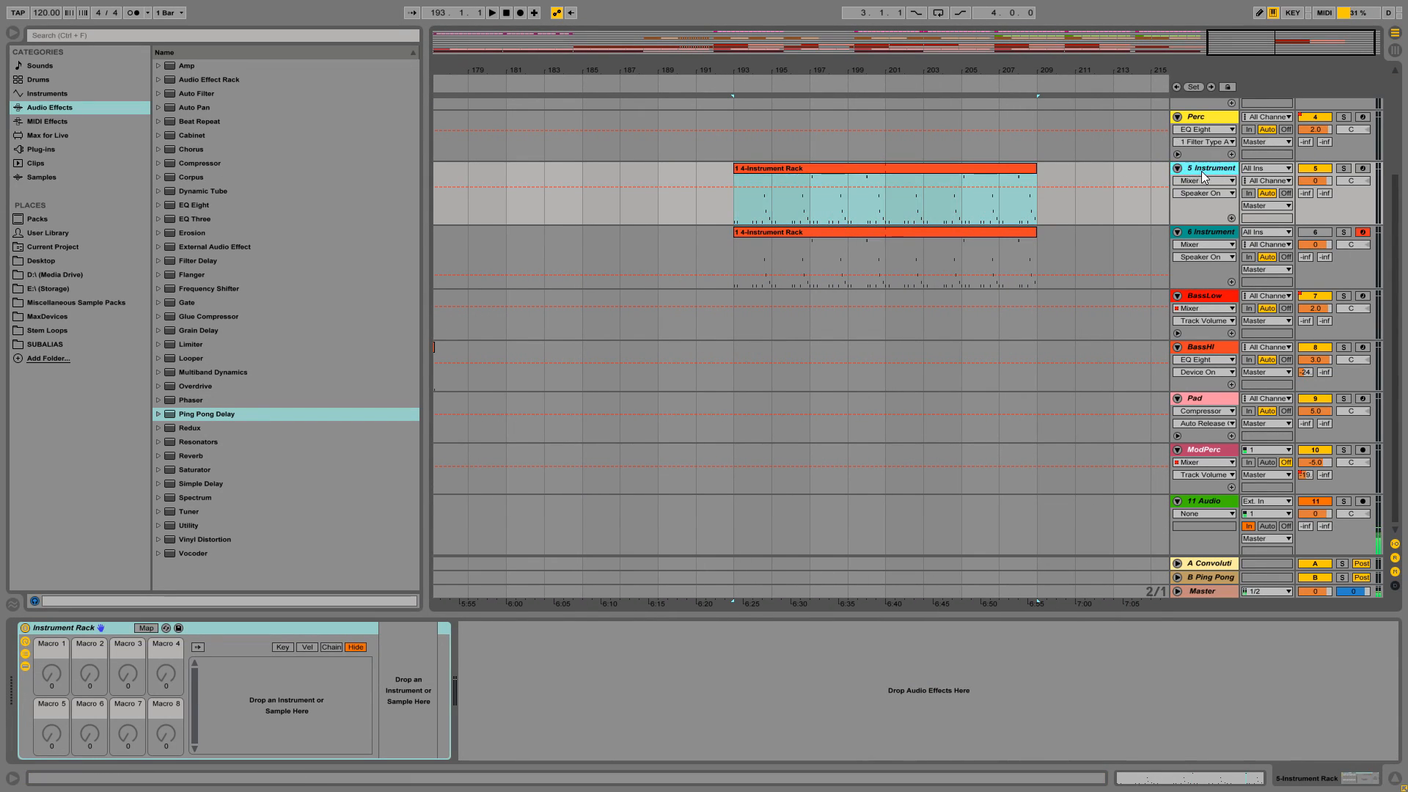
left_click(40, 94)
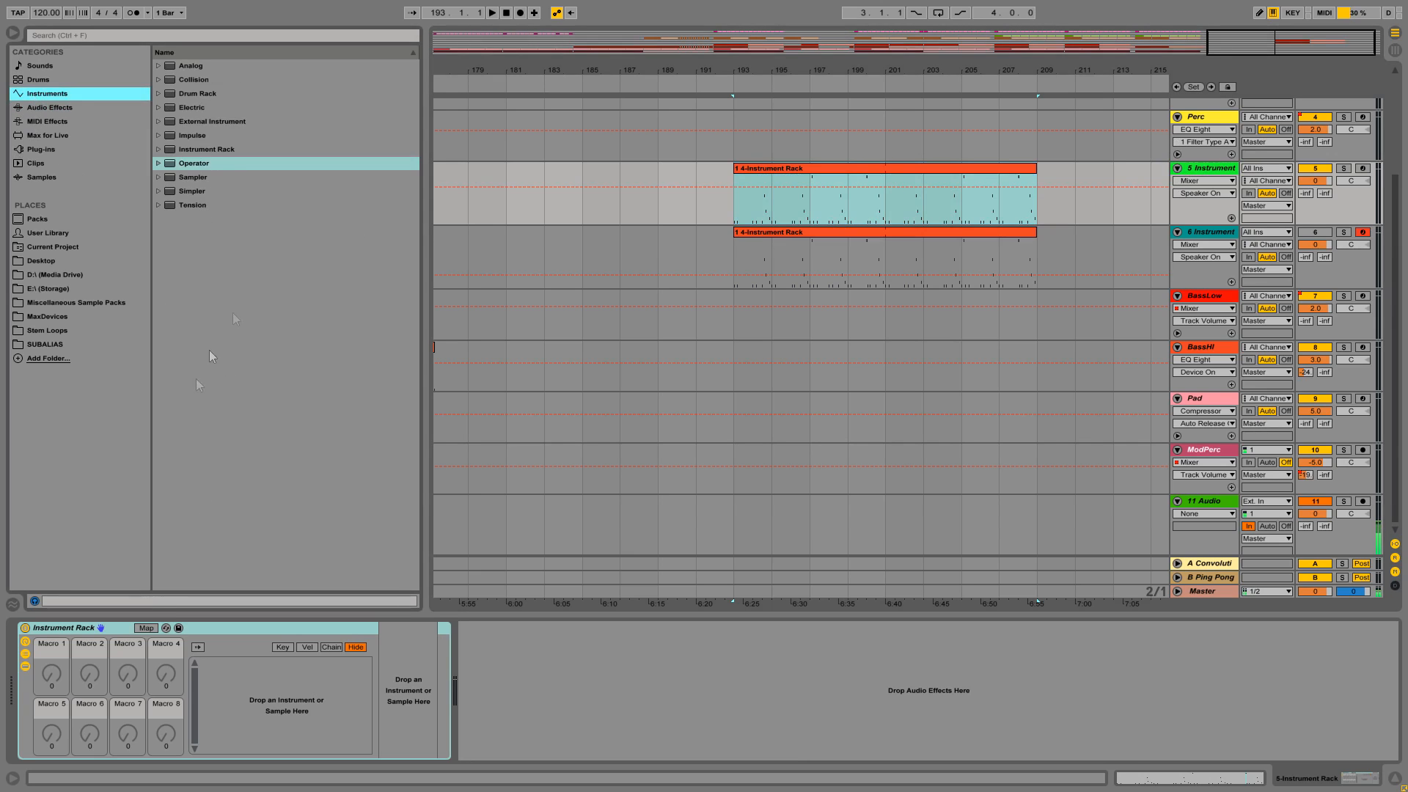
left_click_drag(192, 163, 331, 678)
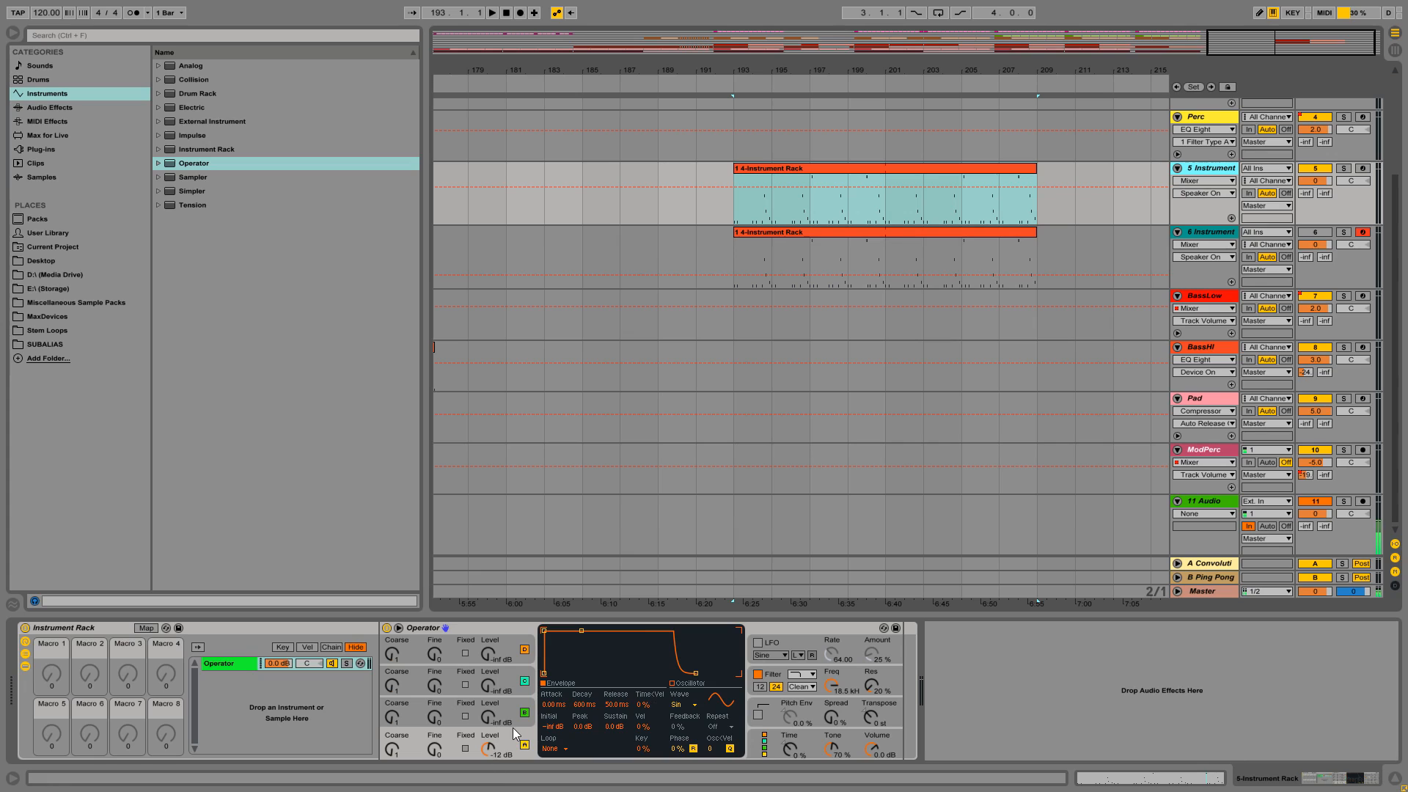
- Set Operator's oscillator A level to -7.0 dB and oscillator B level to -10 dB
left_click(487, 751)
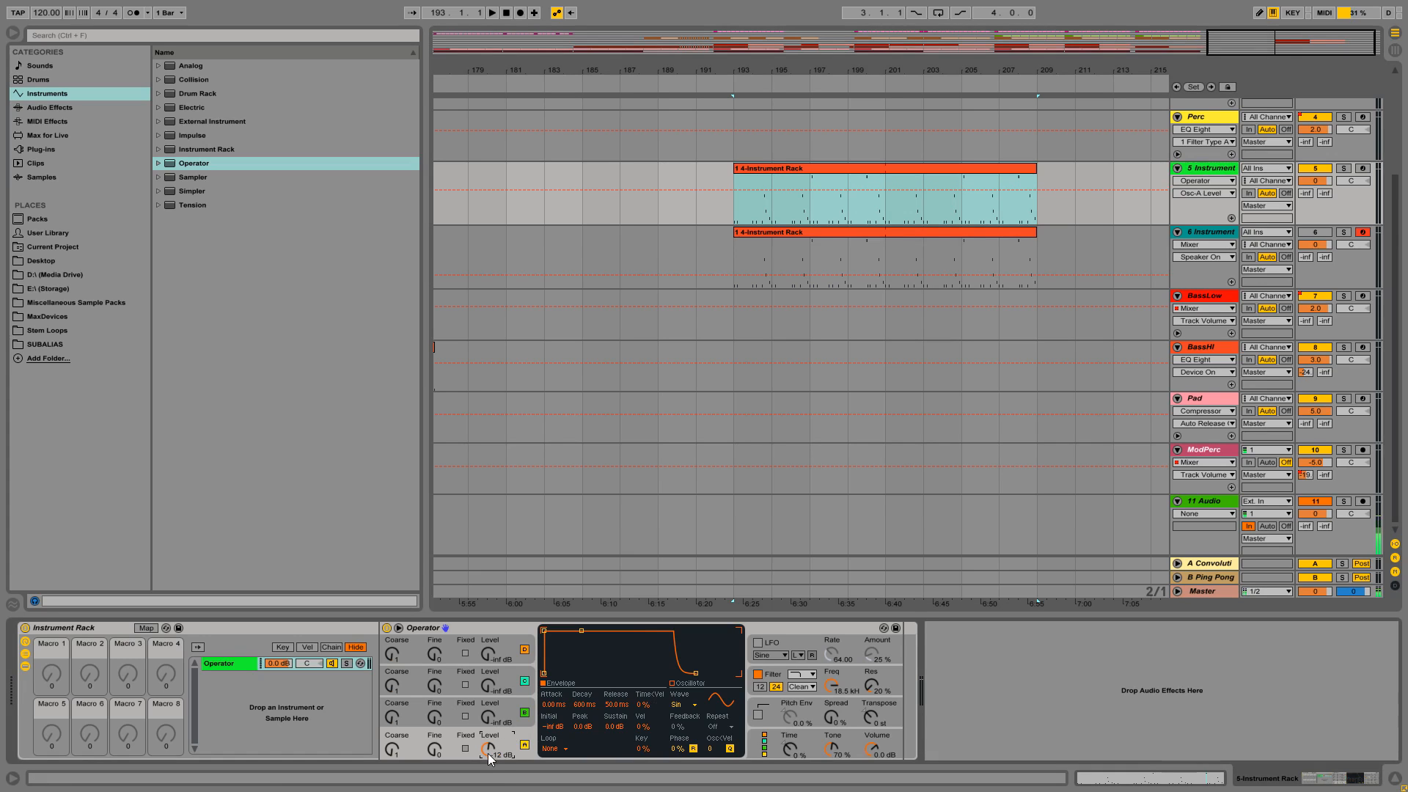
key("Up")
key("Up")
key("Up")
key("Up")
key("Up")
left_click(506, 711)
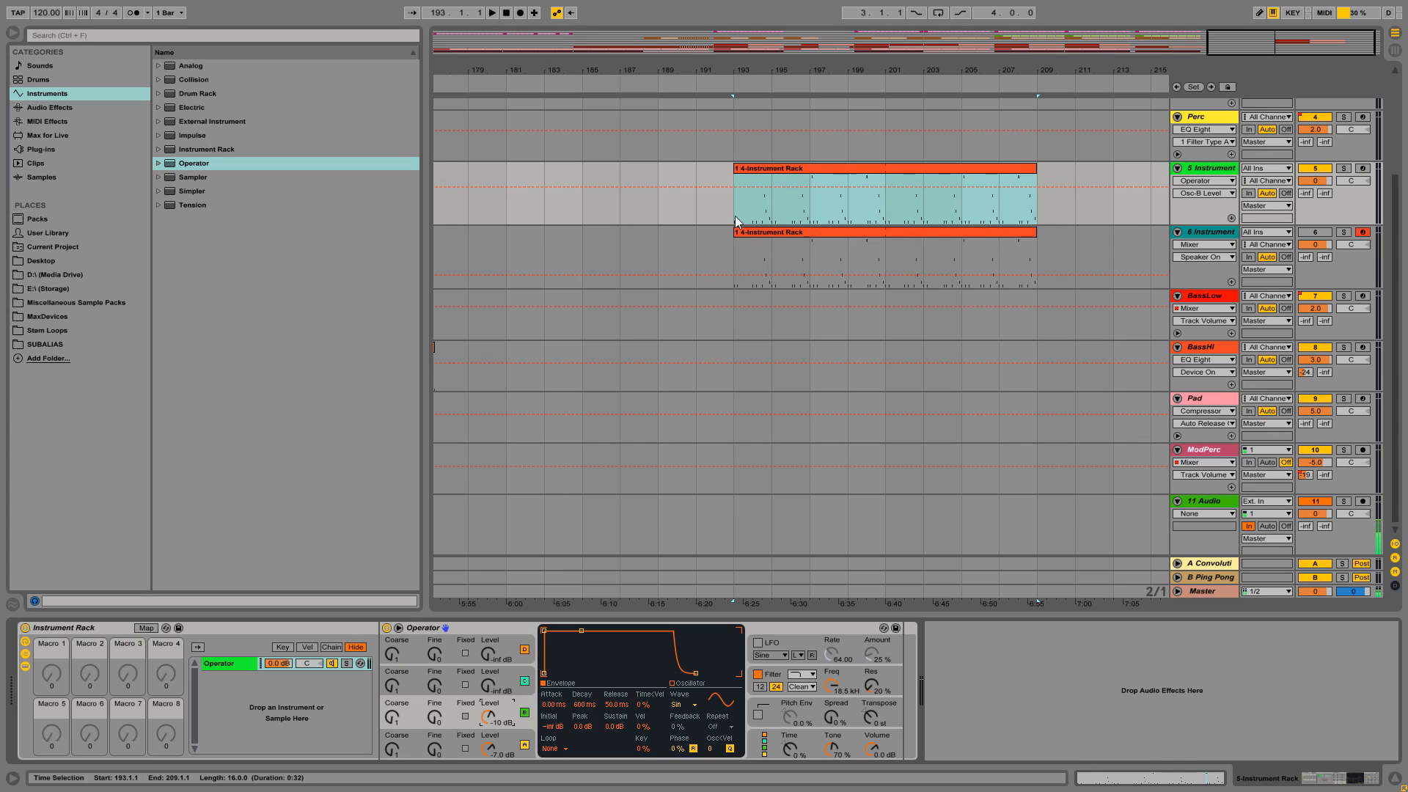
- Play the track 5 clip from bar 193 to hear the Operator sound, and stop playback
left_click(777, 170)
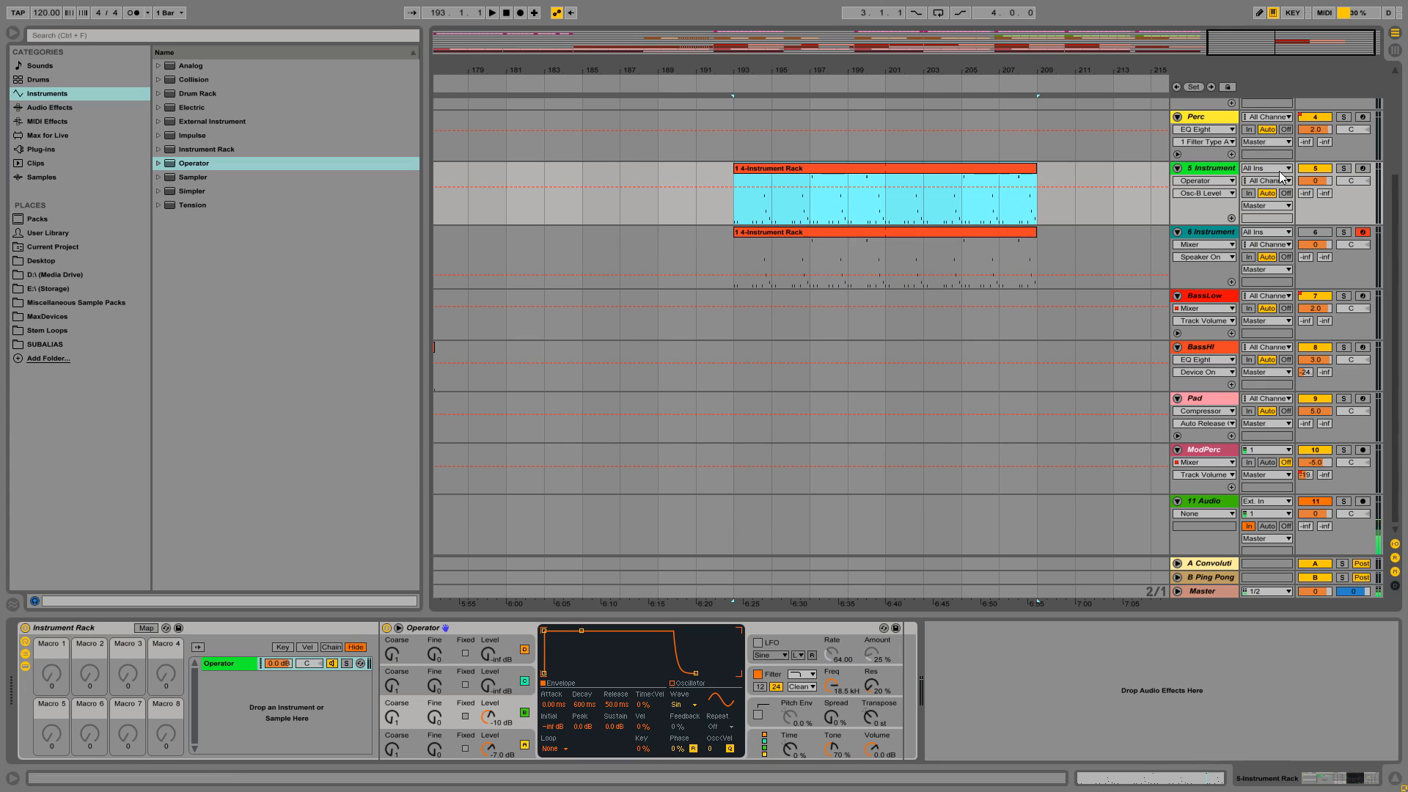
key("space")
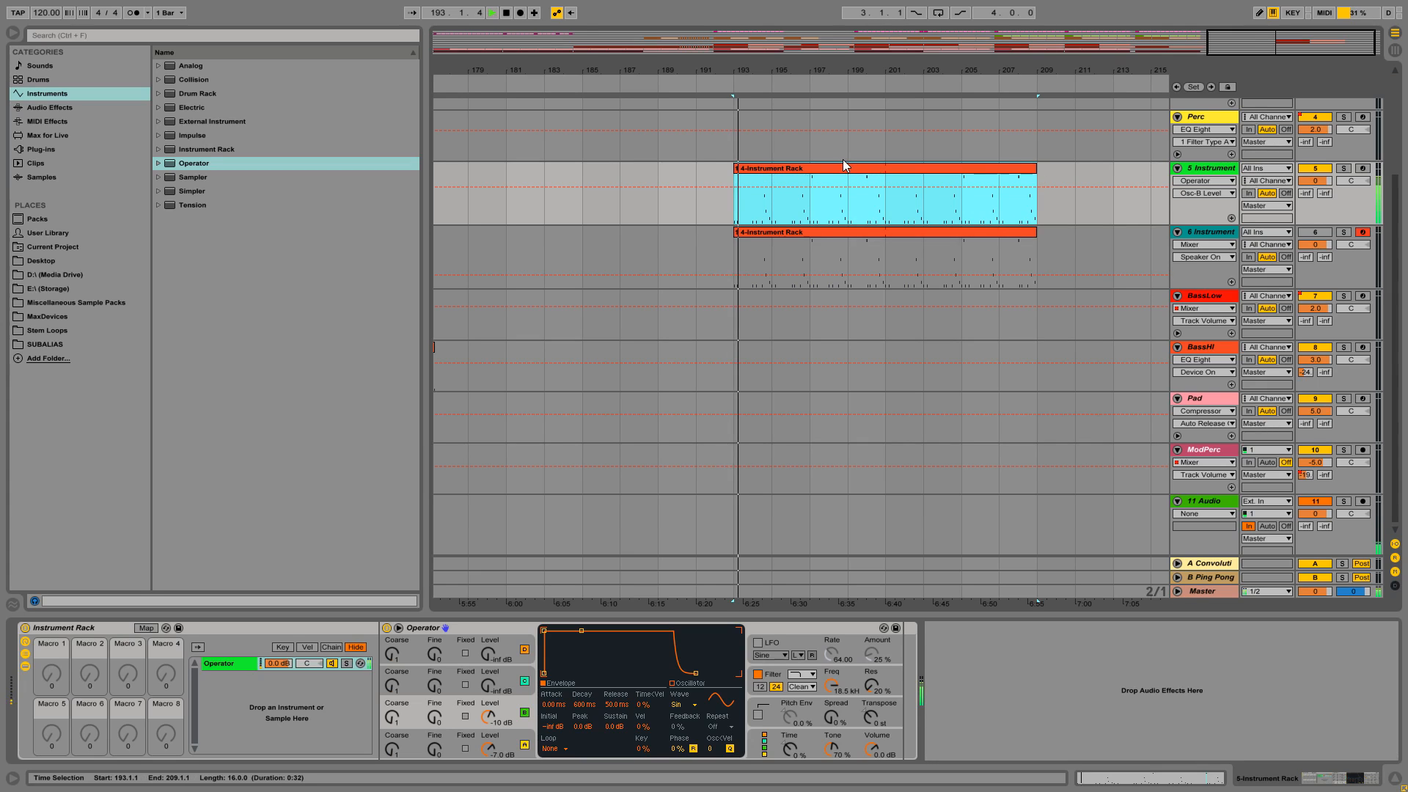
key("space")
left_click(840, 165)
left_click(843, 164)
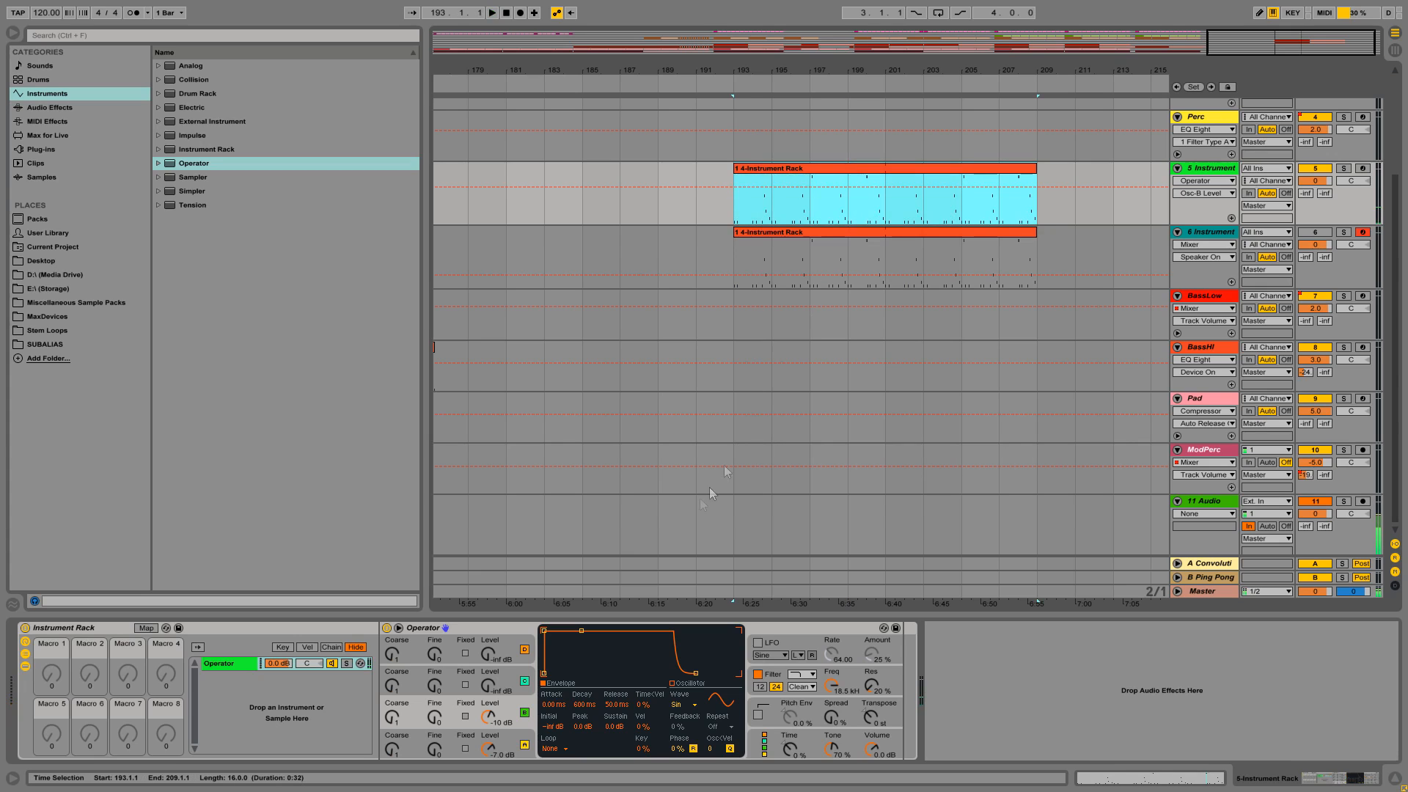
- Lower oscillator A's envelope sustain to -inf dB and adjust its decay and release times
left_click(520, 744)
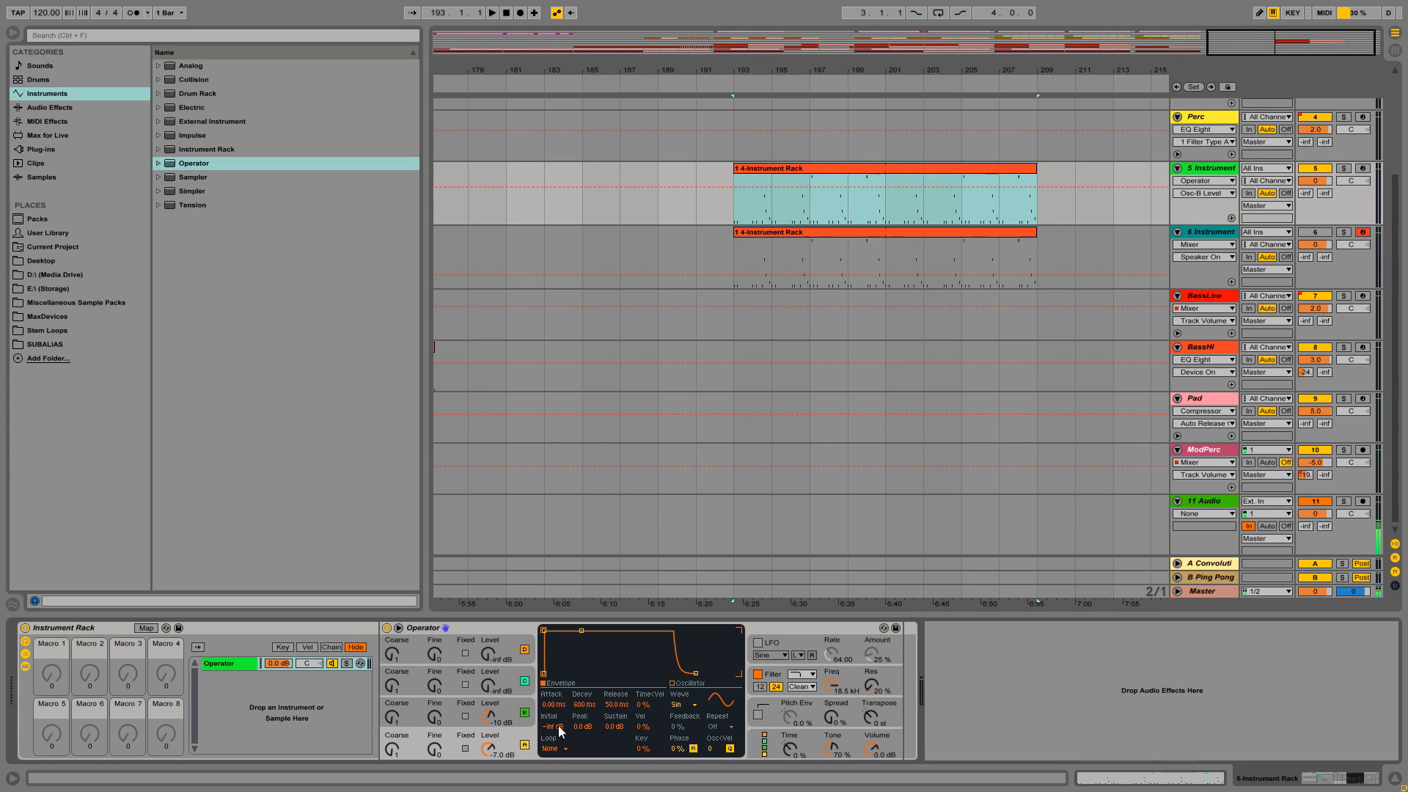
left_click_drag(613, 726, 613, 777)
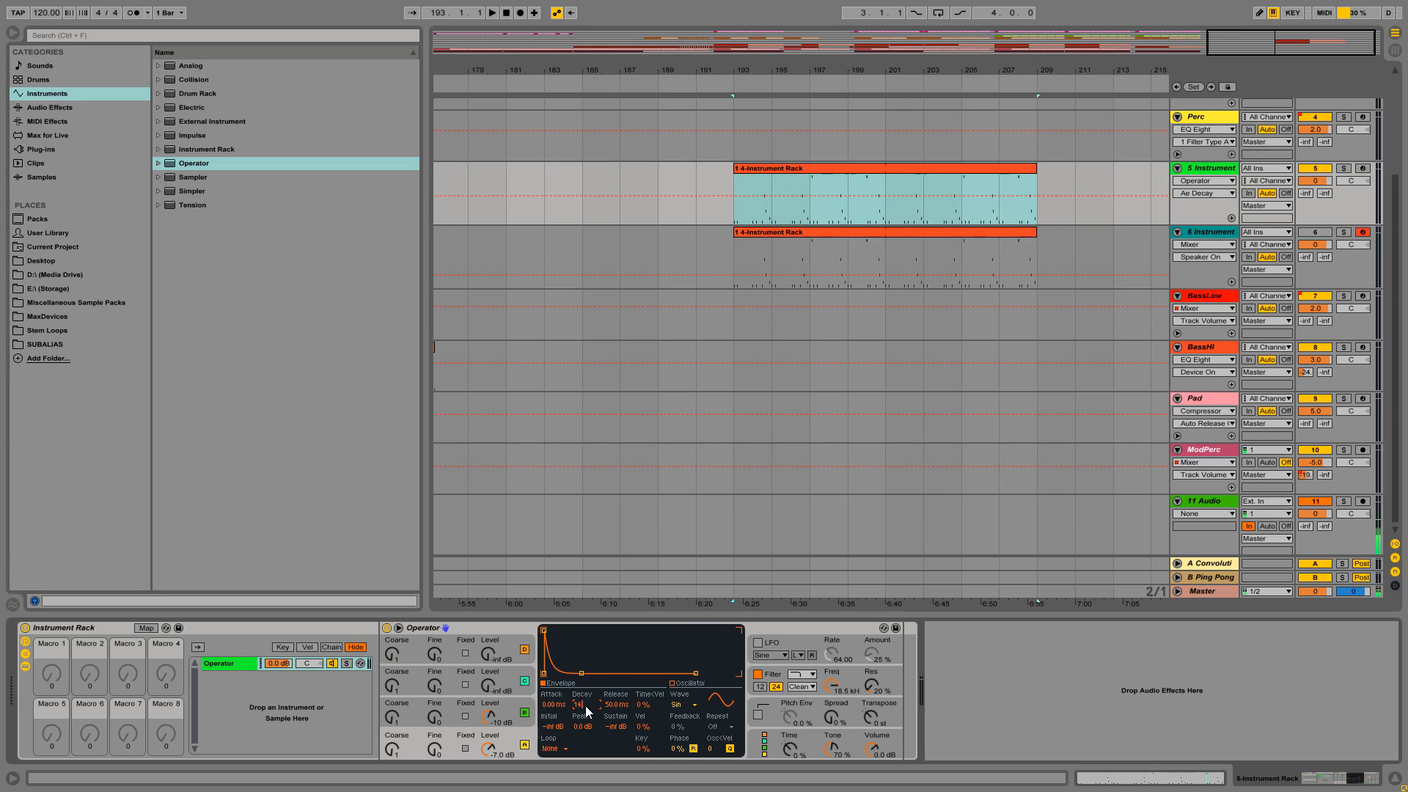
key("Return")
left_click(614, 705)
- Set oscillator B's envelope release to 600 ms and sustain to -inf dB, and play the clip to hear it
left_click(515, 706)
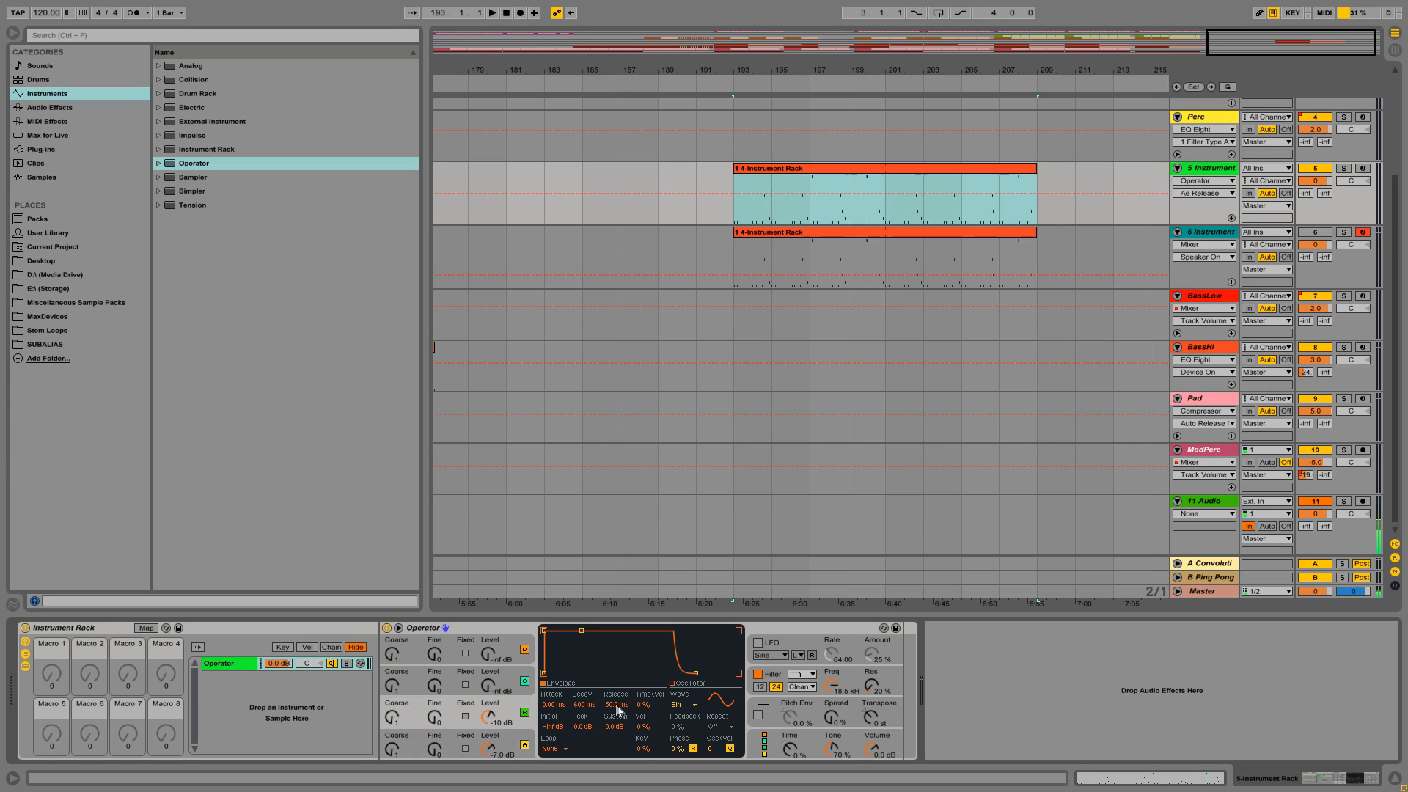
type("600")
key("Return")
left_click_drag(614, 726, 614, 763)
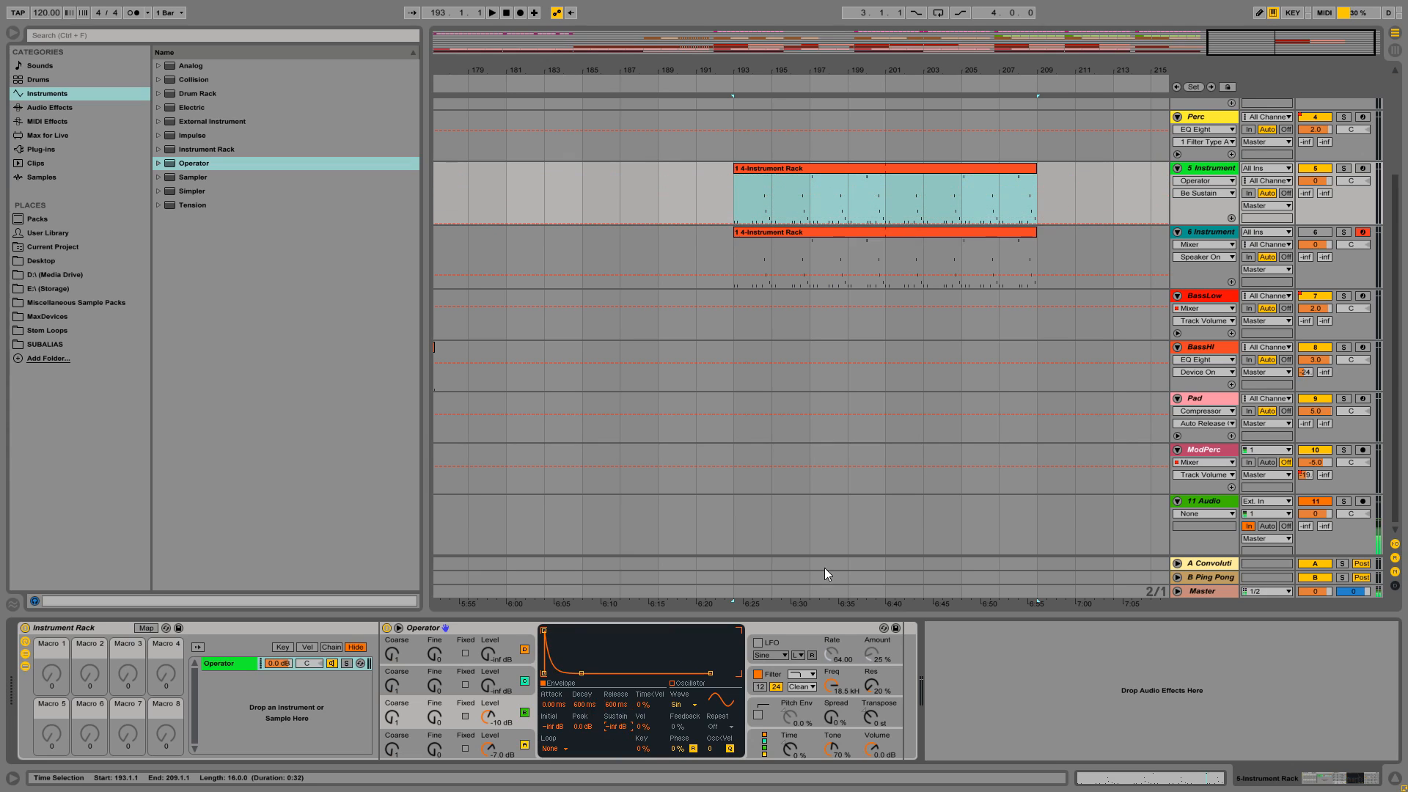
left_click(836, 170)
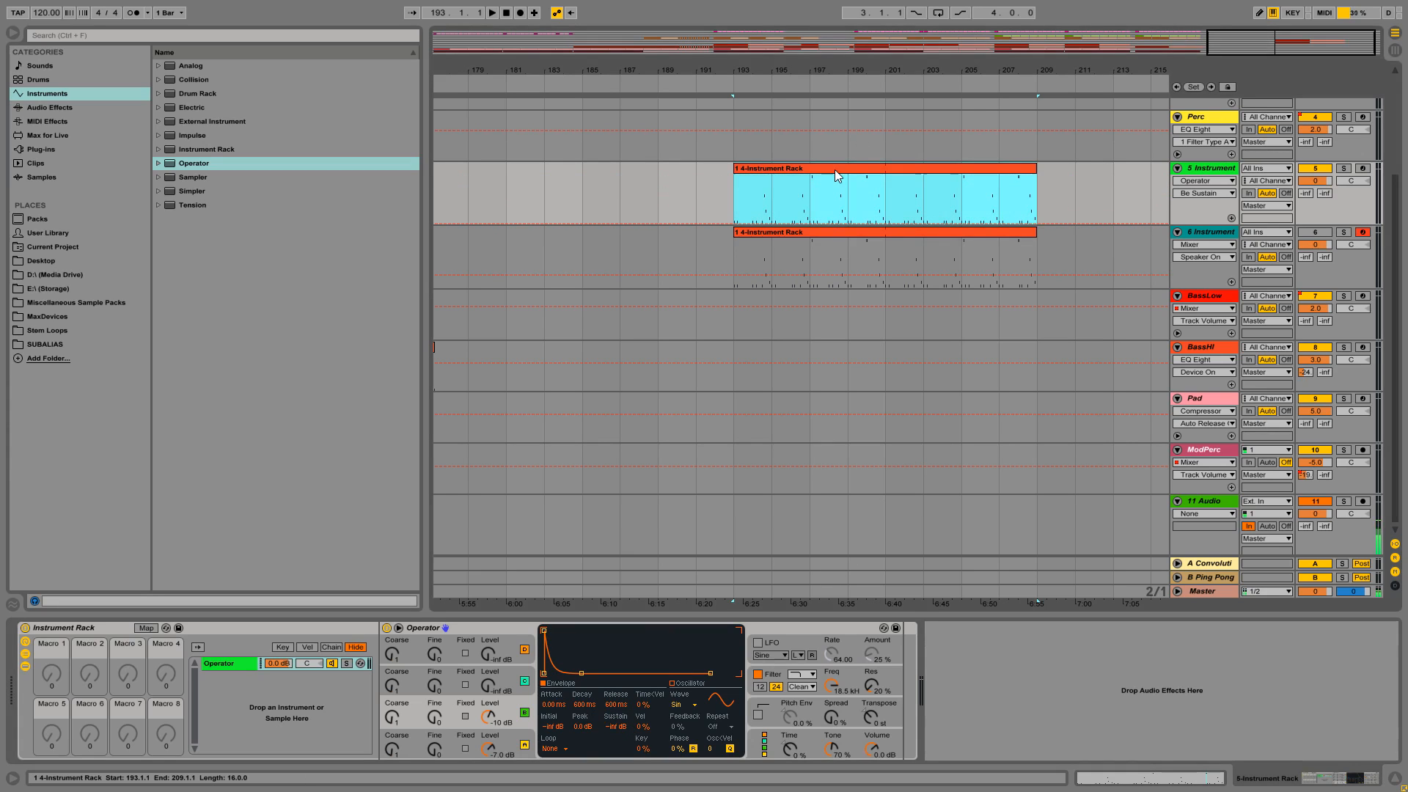
key("space")
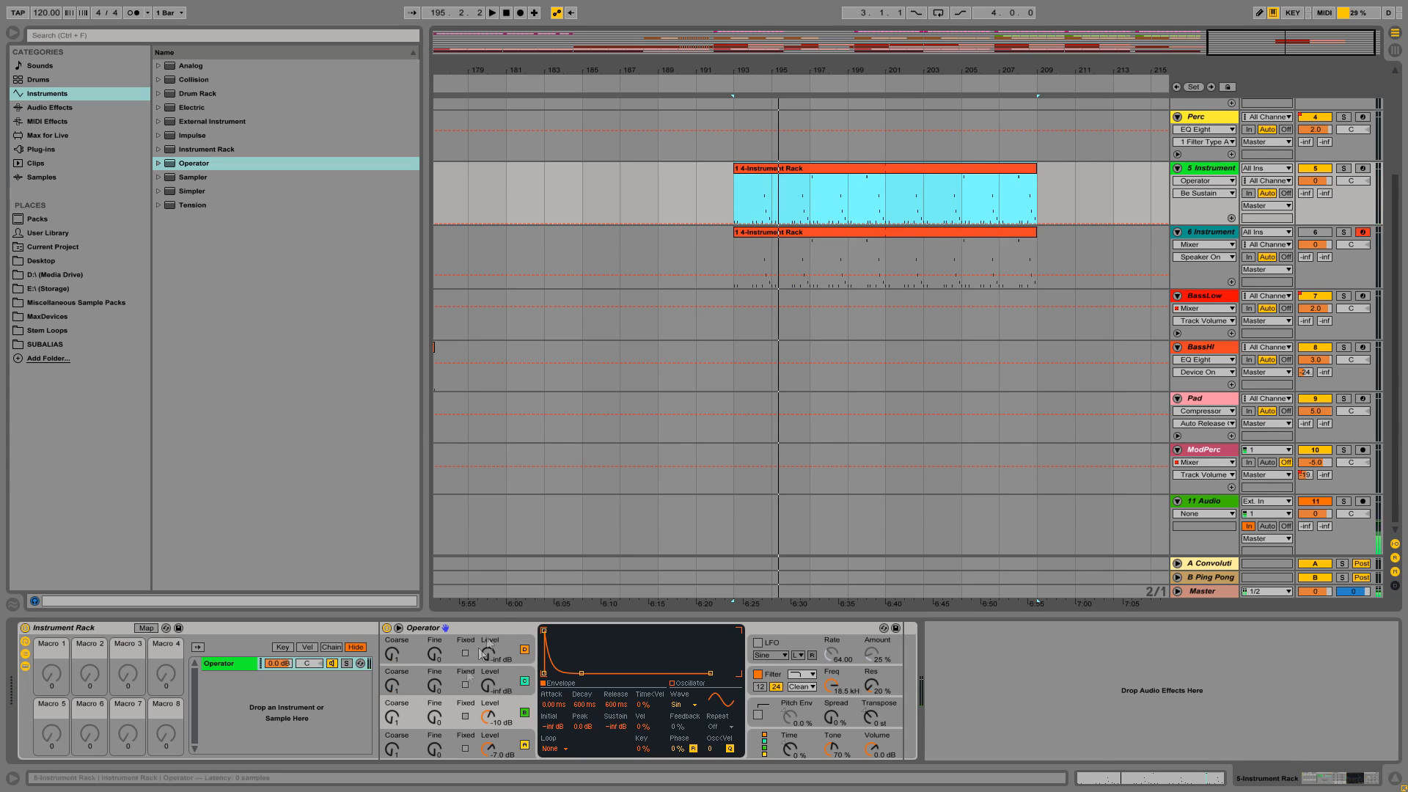
- Raise oscillator B's Coarse frequency and play the track 5 clip to check the brighter tone
left_click(394, 719)
left_click(465, 622)
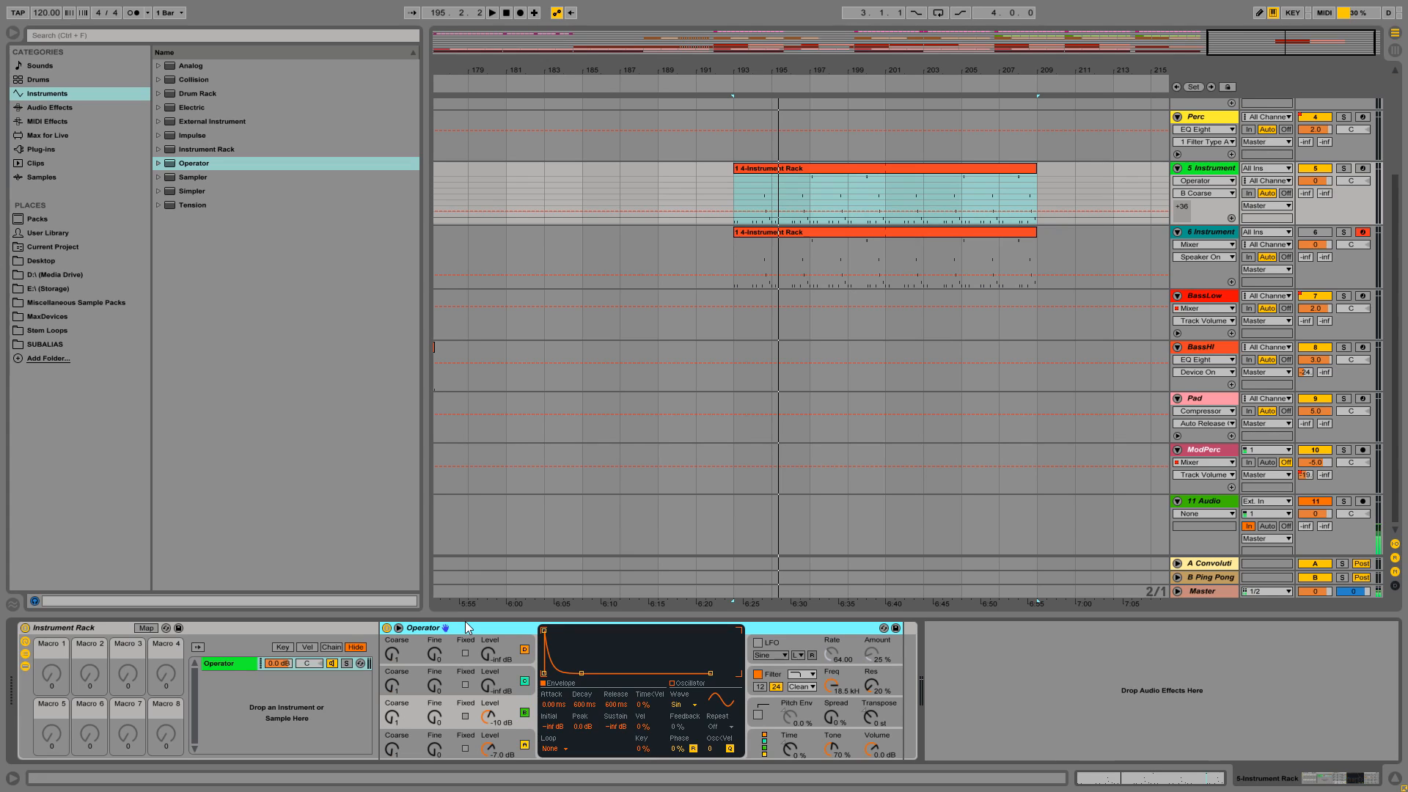
left_click(389, 708)
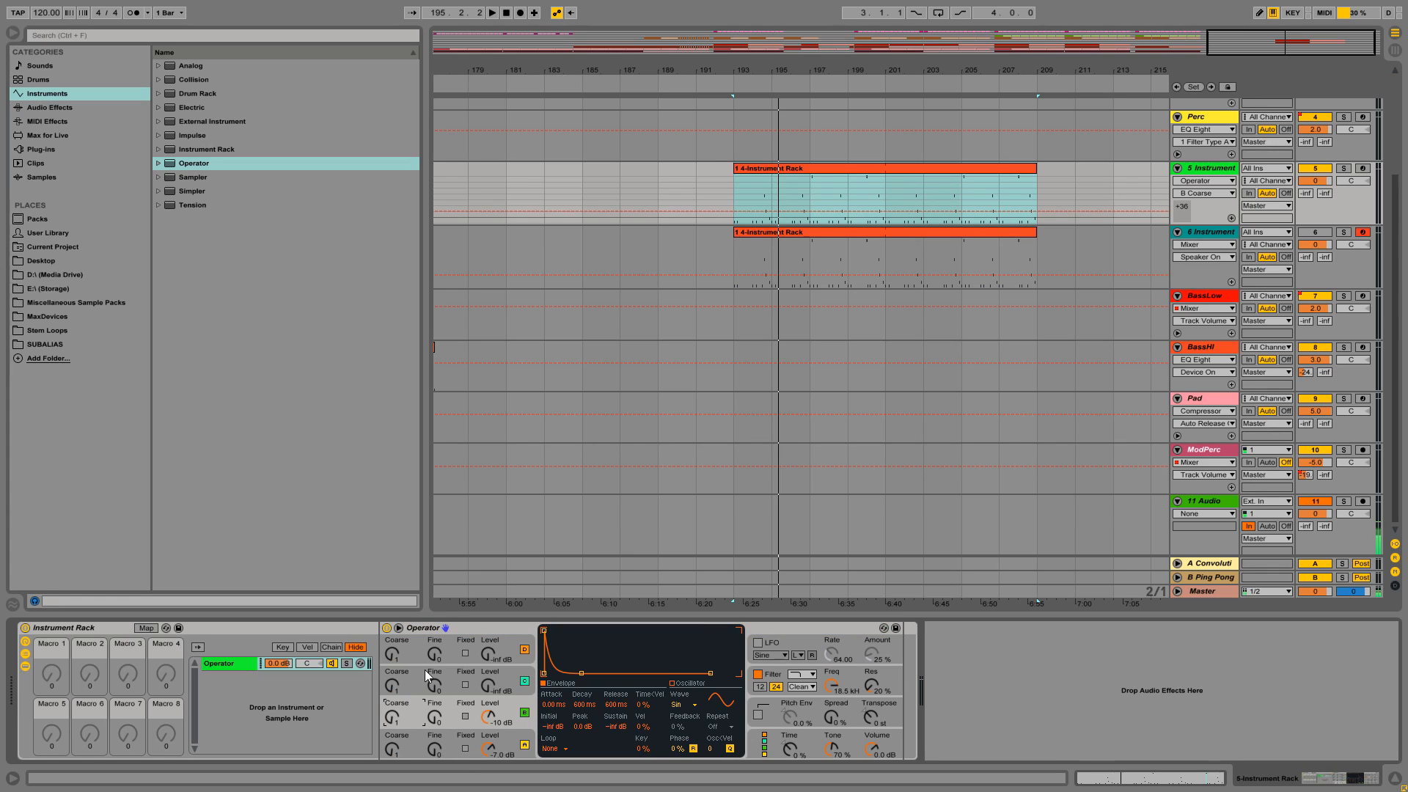
key("Up")
left_click(782, 169)
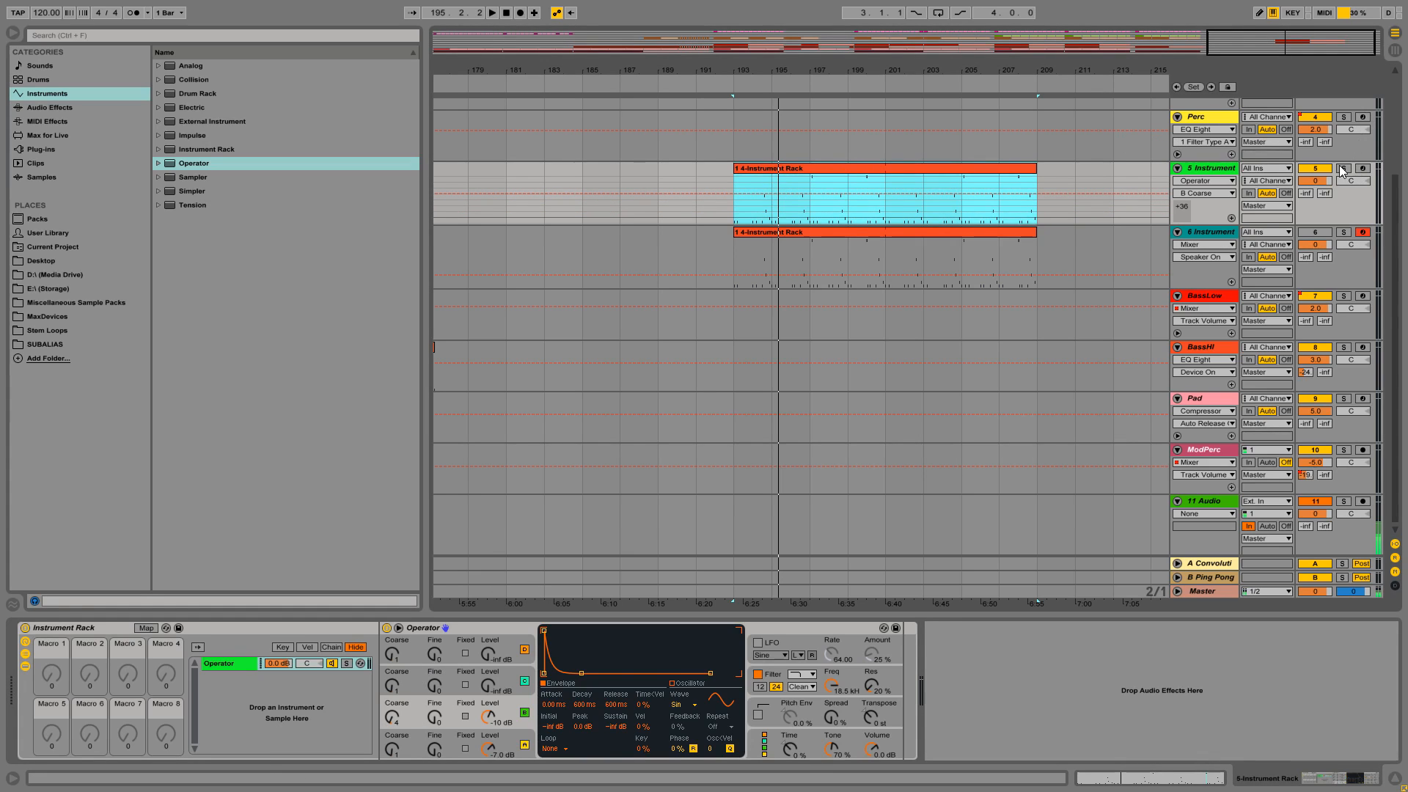
left_click(1213, 170)
key("space")
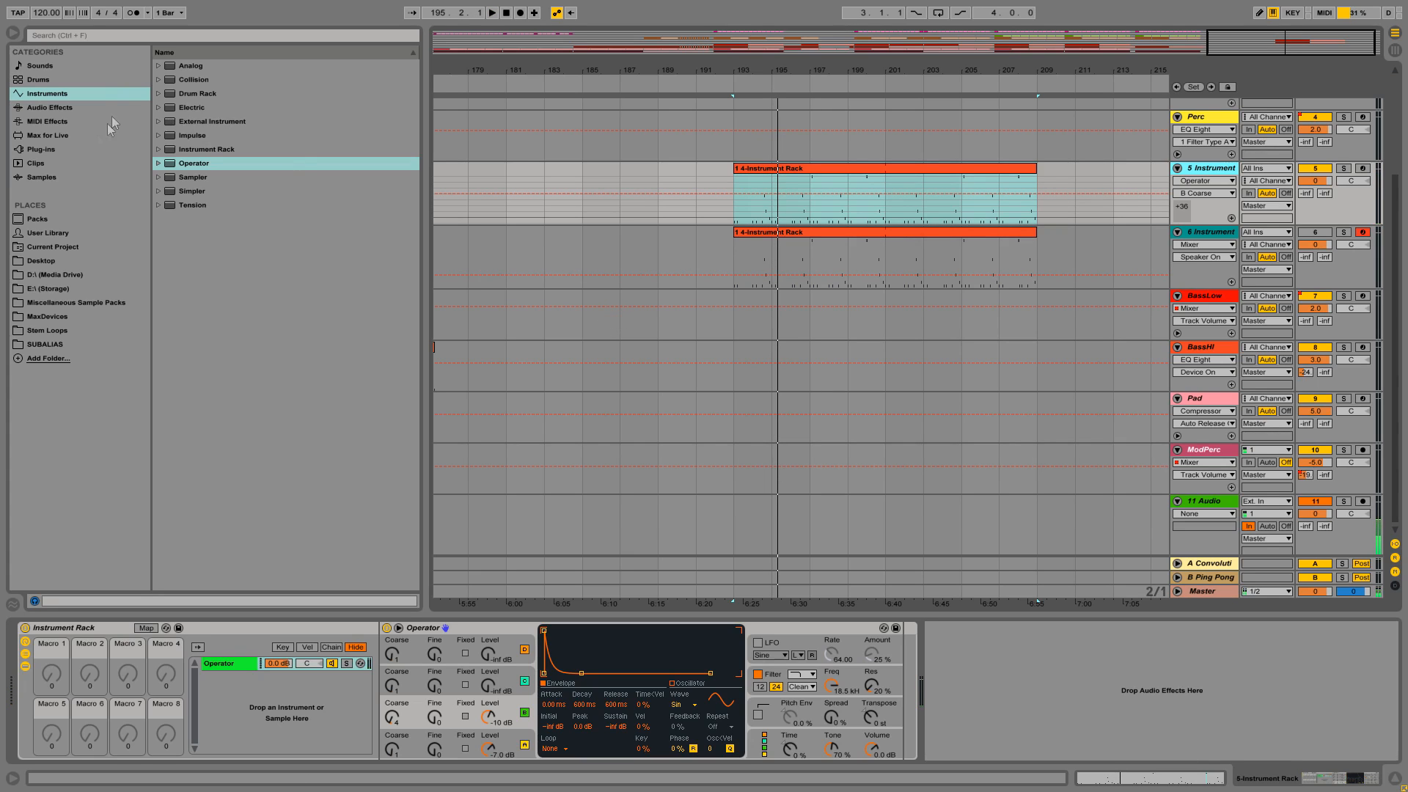
- Add EQ Eight after Operator on track 5 and make band 4 a low-pass filter at 360 Hz with Q 0.62
left_click(50, 108)
left_click_drag(192, 206, 975, 666)
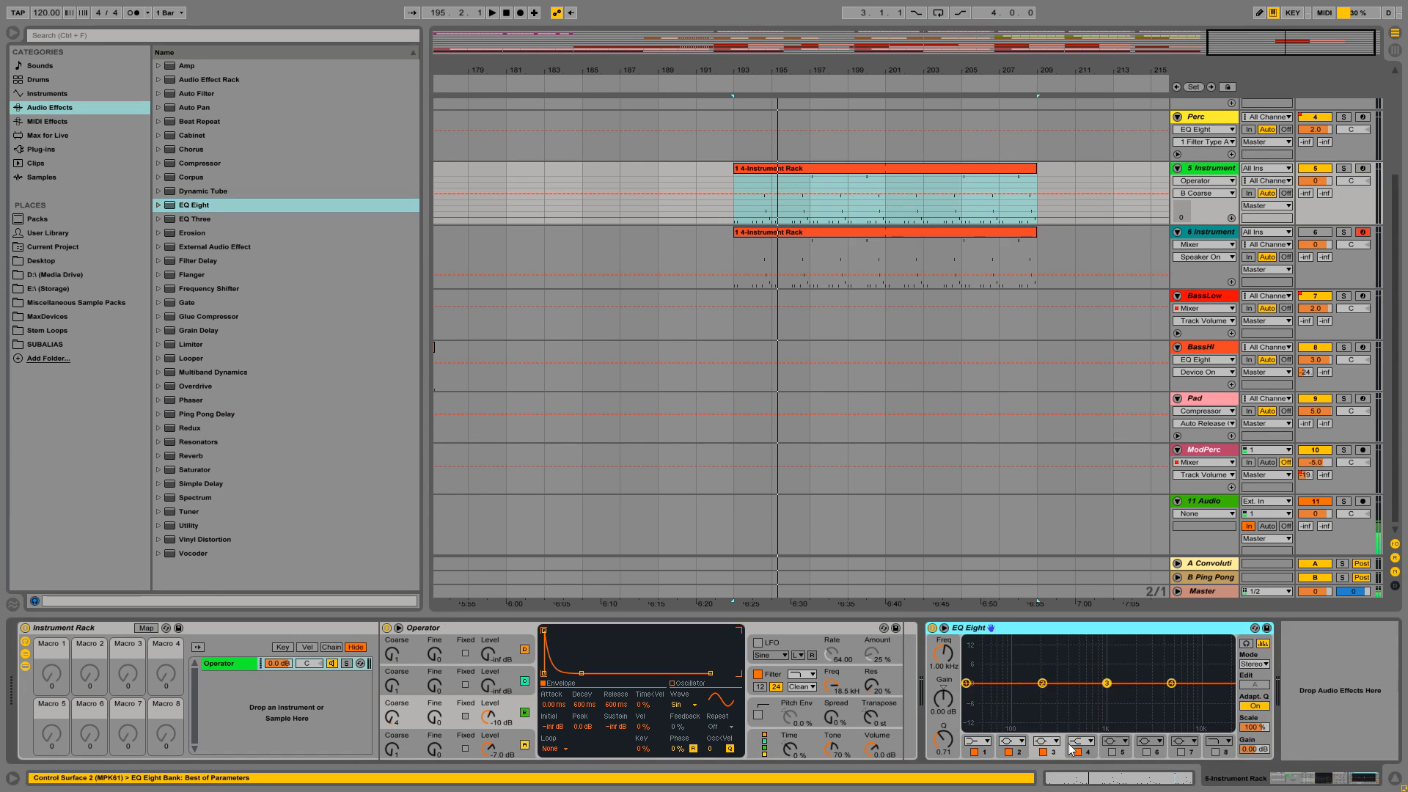
left_click(1078, 741)
left_click(1084, 742)
left_click_drag(1173, 696, 1051, 693)
key("space")
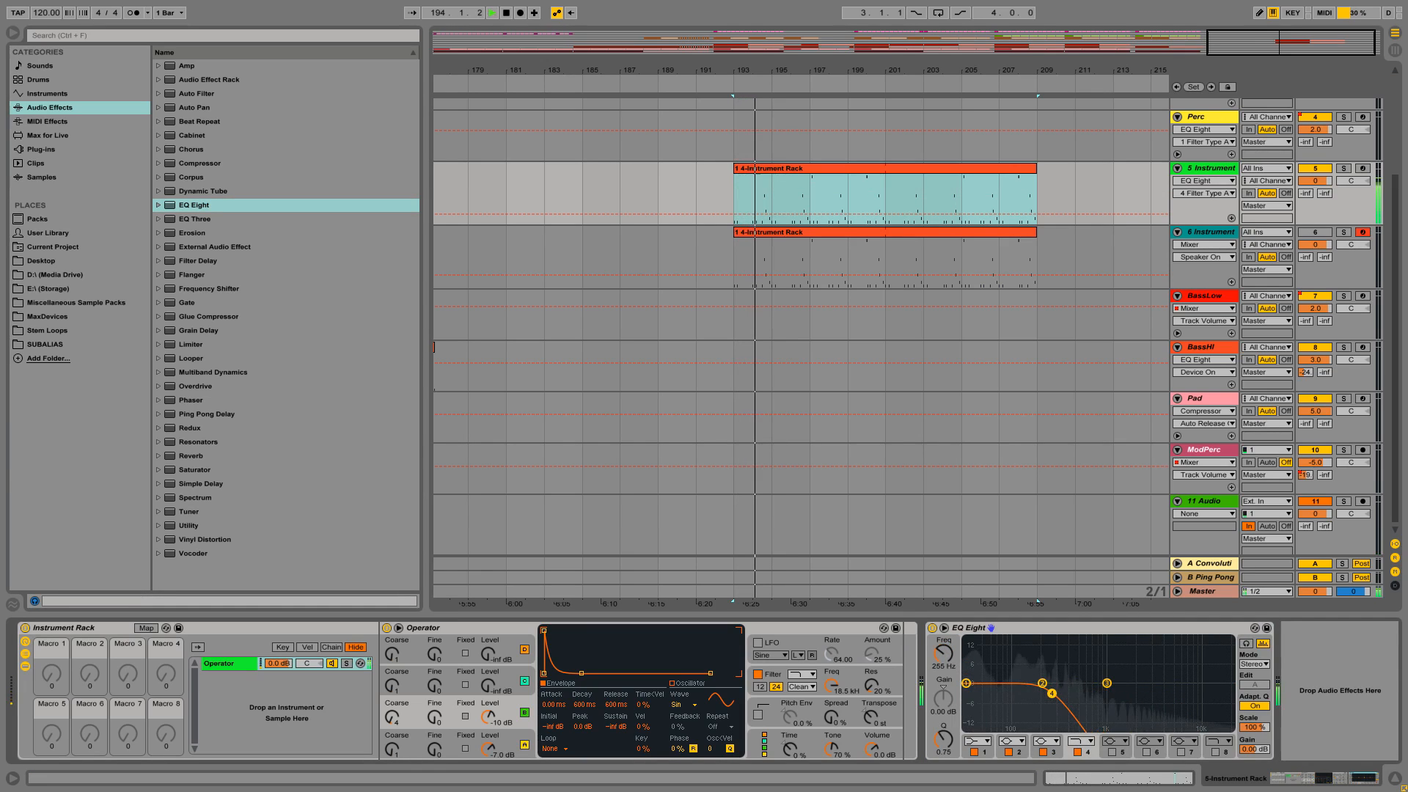
left_click_drag(1052, 693, 1066, 695)
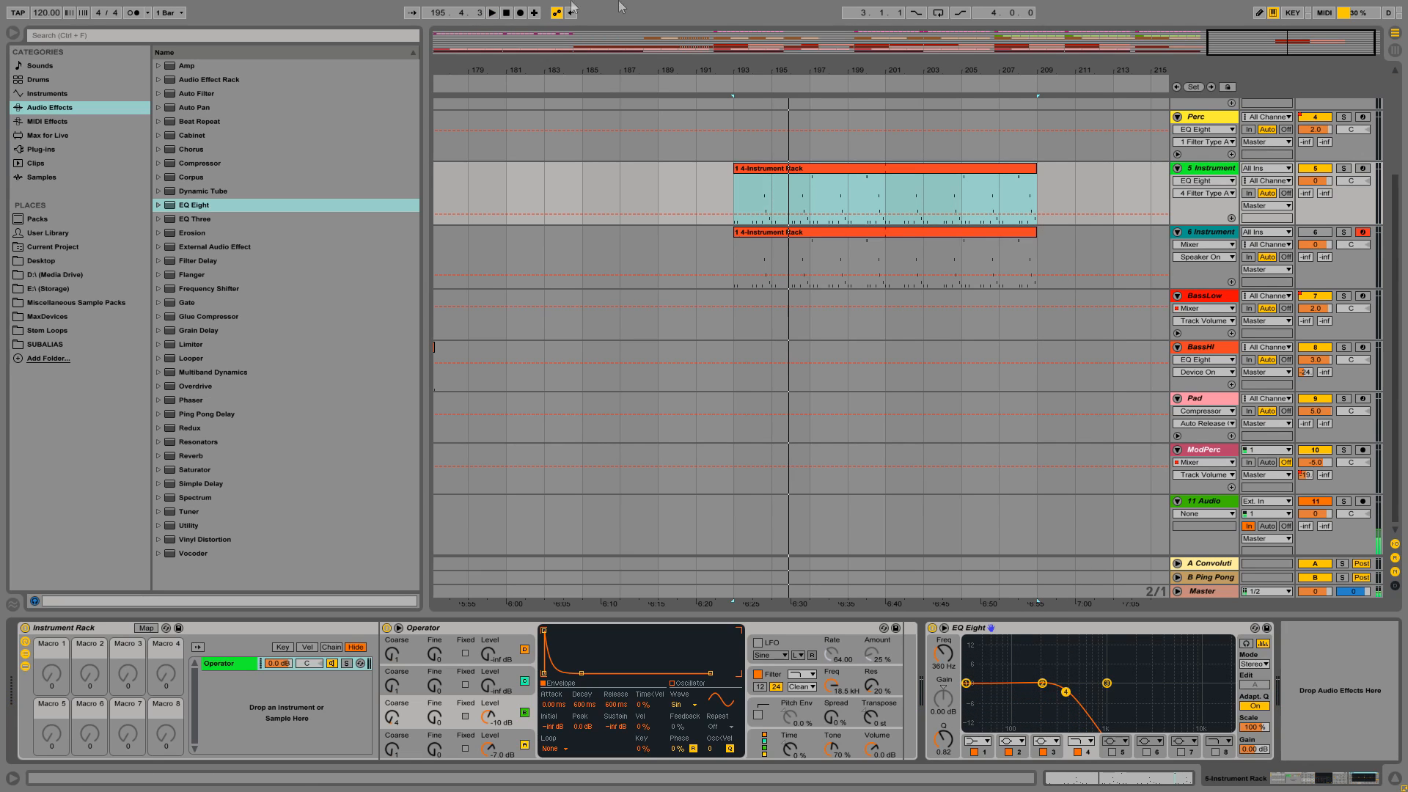
- Copy track 5's Instrument Rack with its Operator over the empty rack on track 6
left_click(1195, 180)
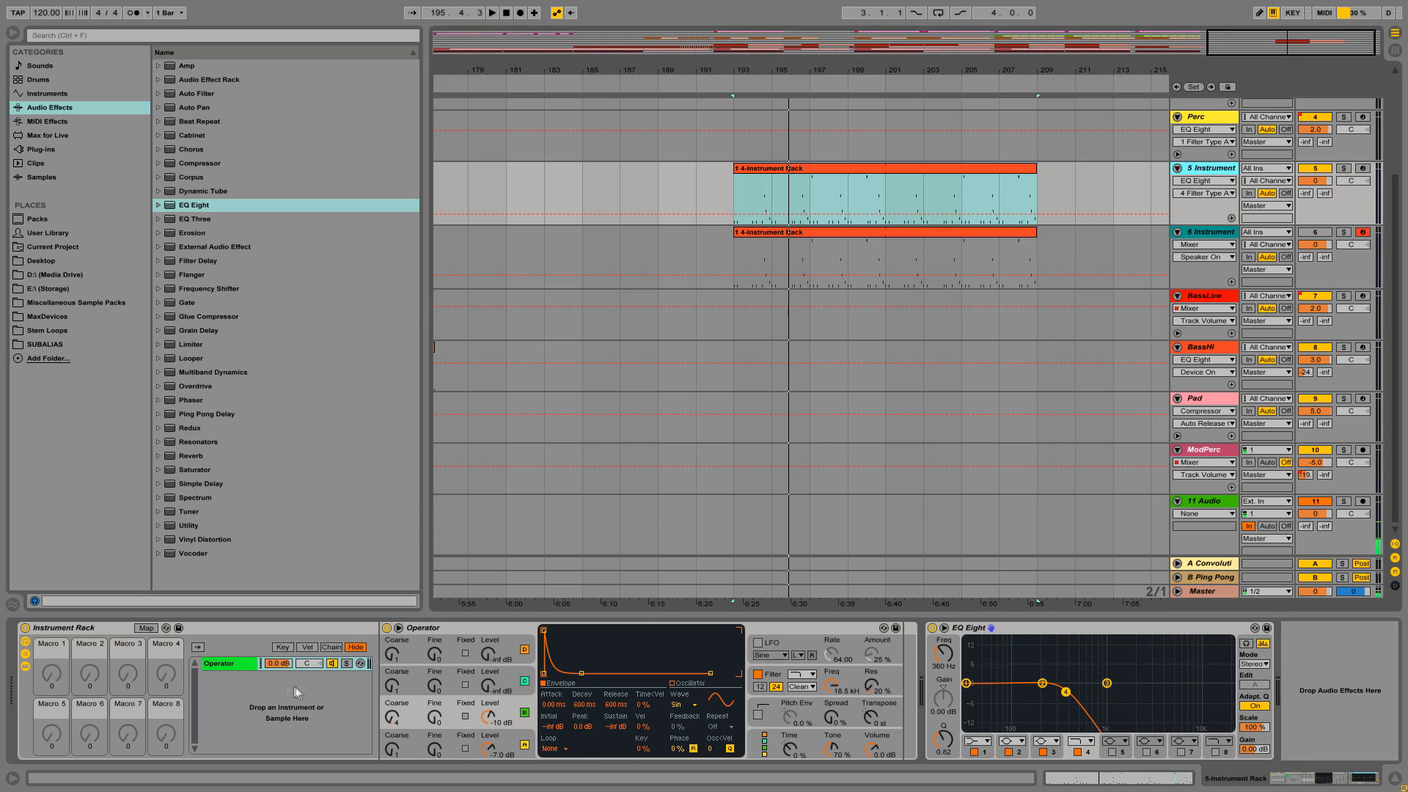
left_click(69, 628)
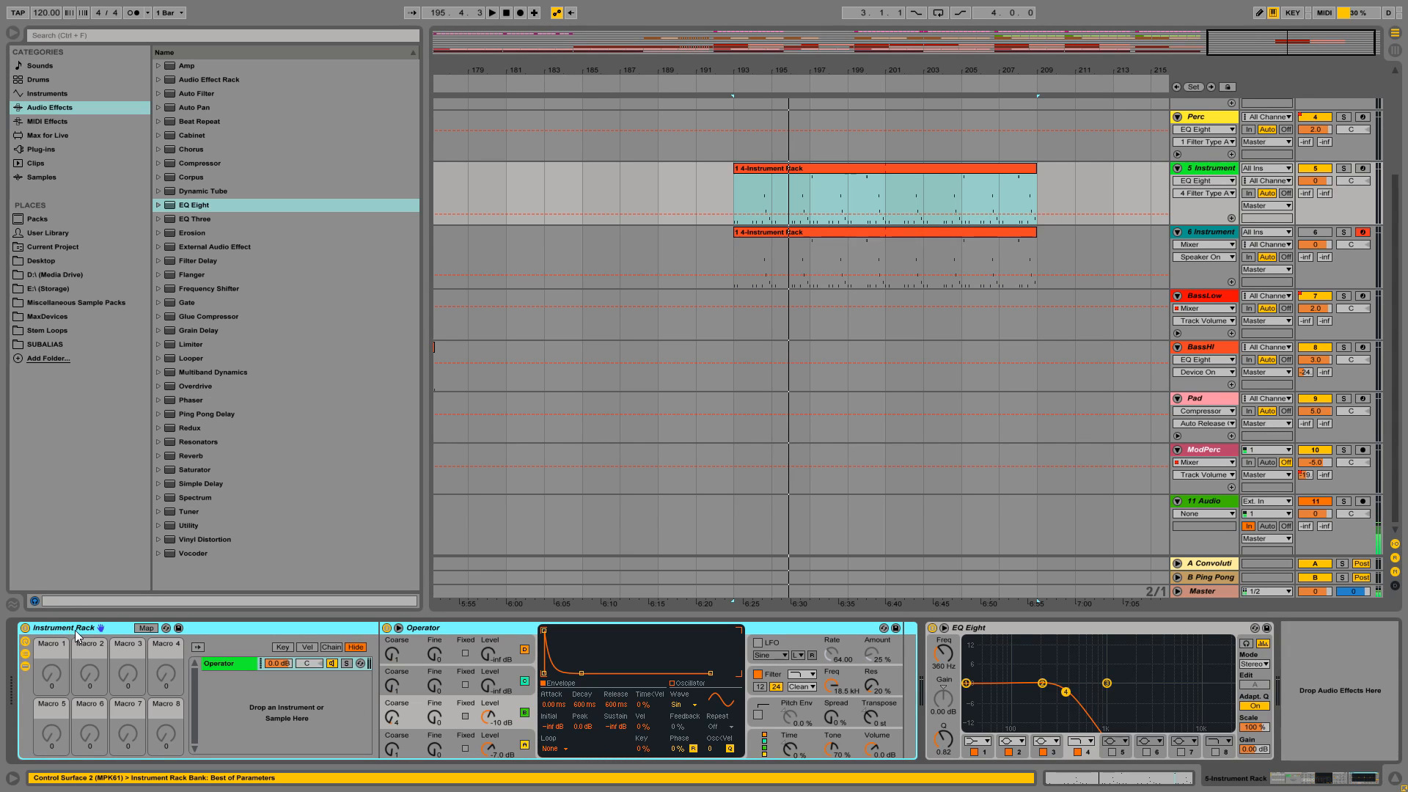
left_click(1210, 233)
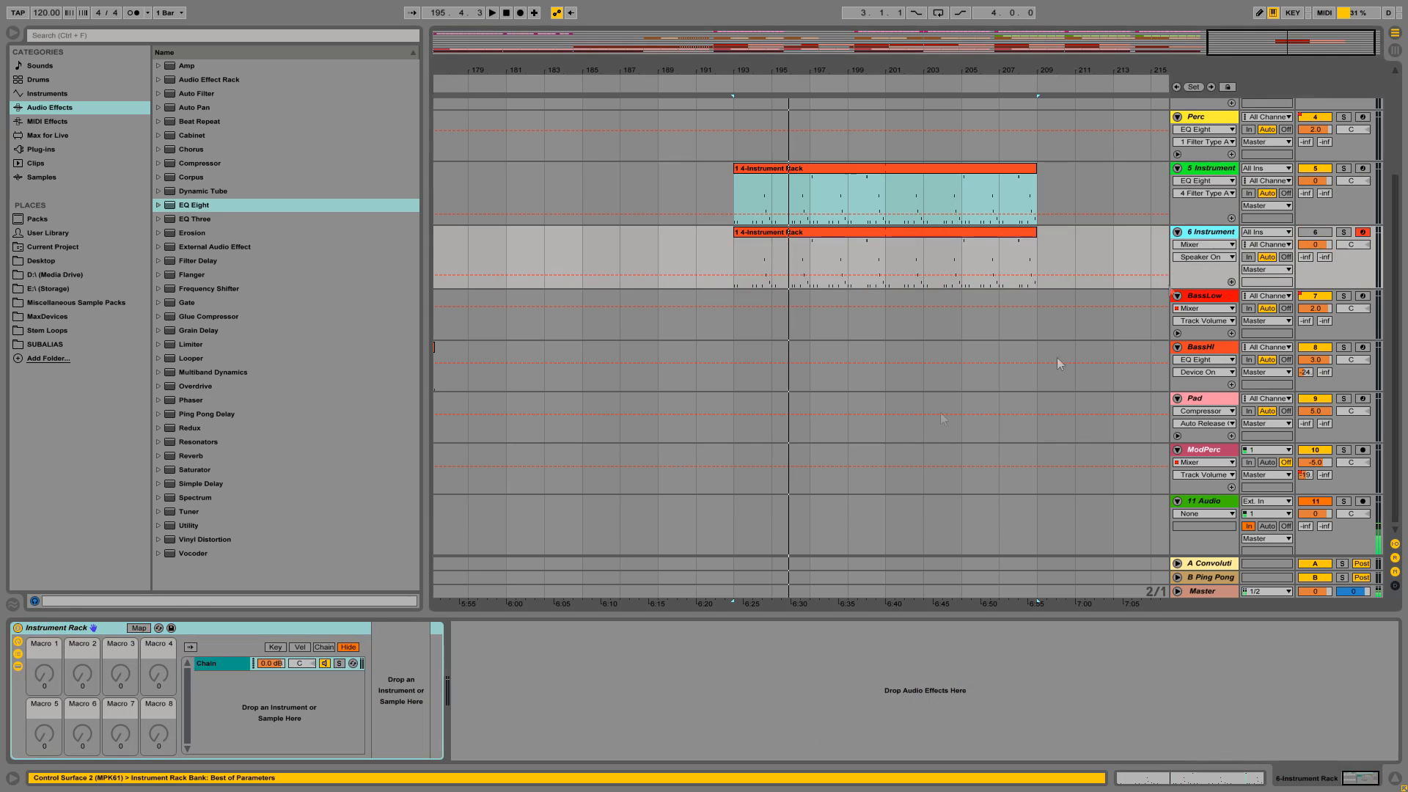
left_click(62, 631)
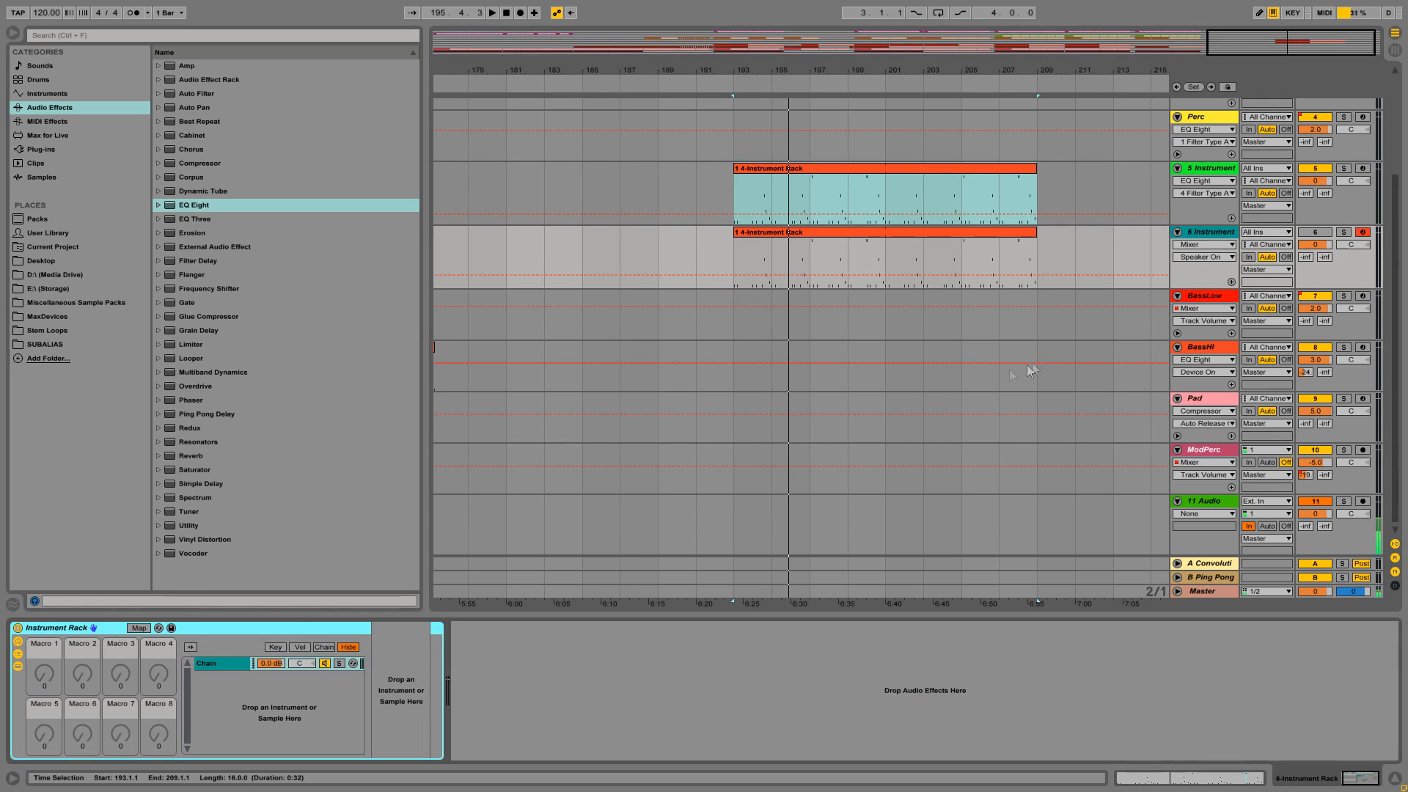
key("ctrl+v")
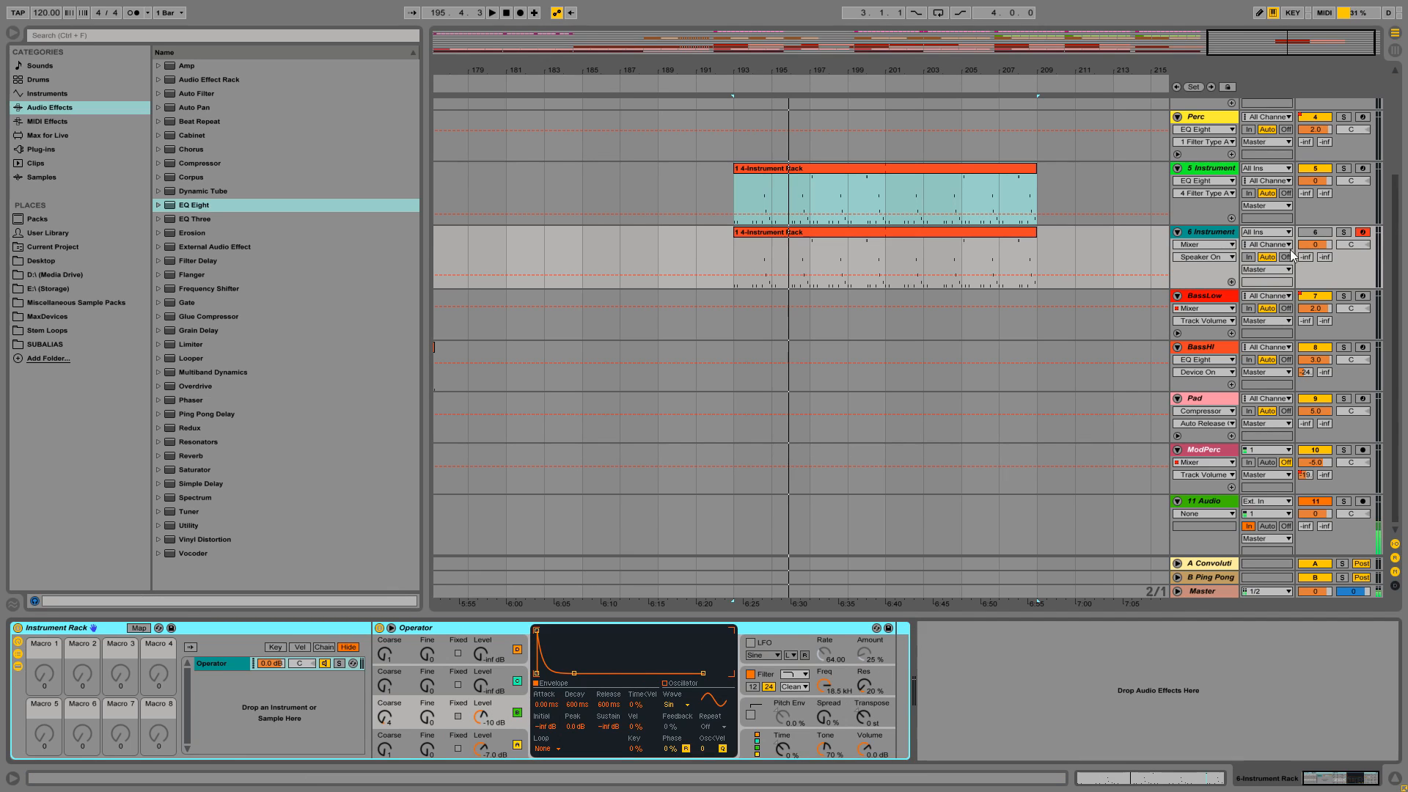
- Activate track 6, mute track 5, and play the track 6 clip from bar 193
left_click(1307, 233)
left_click(1308, 170)
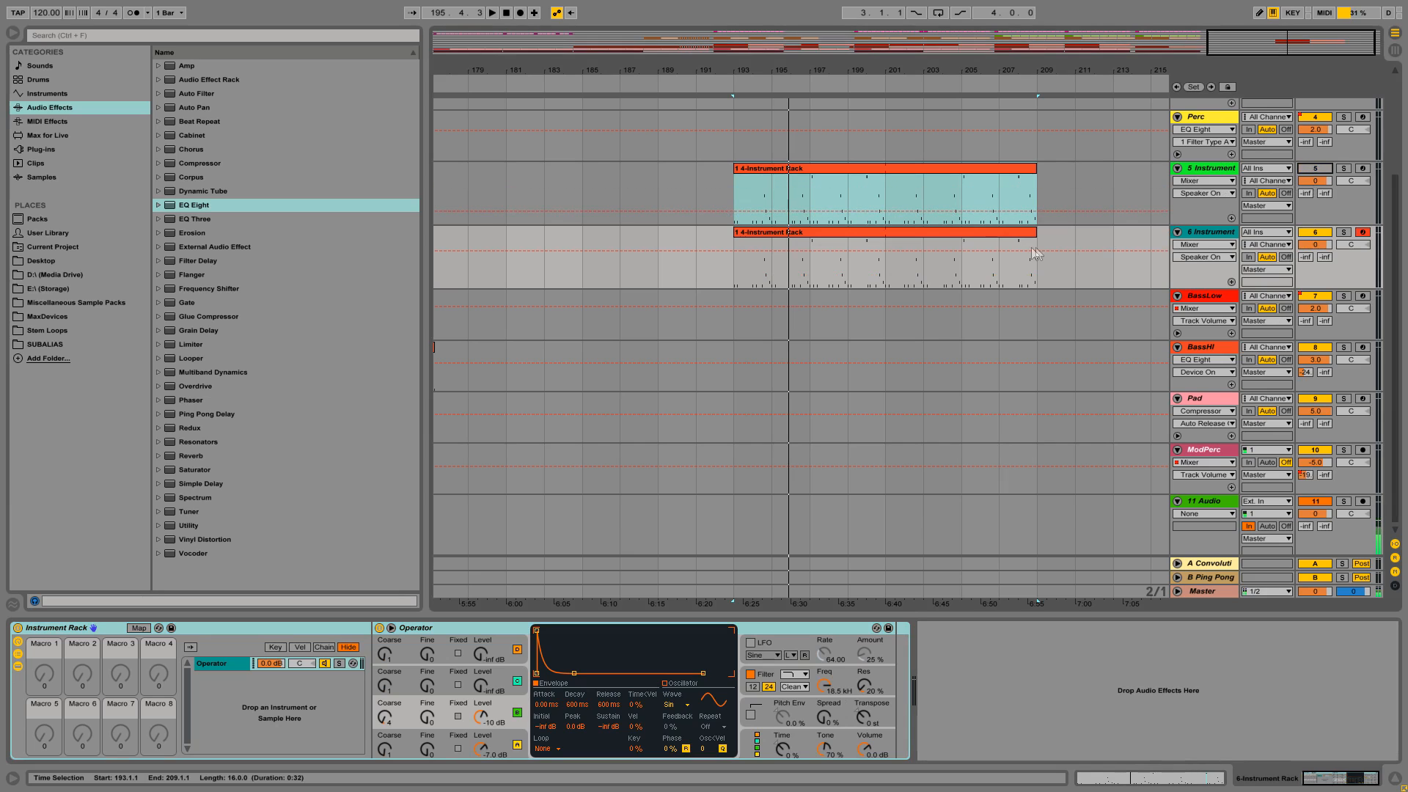
left_click(951, 236)
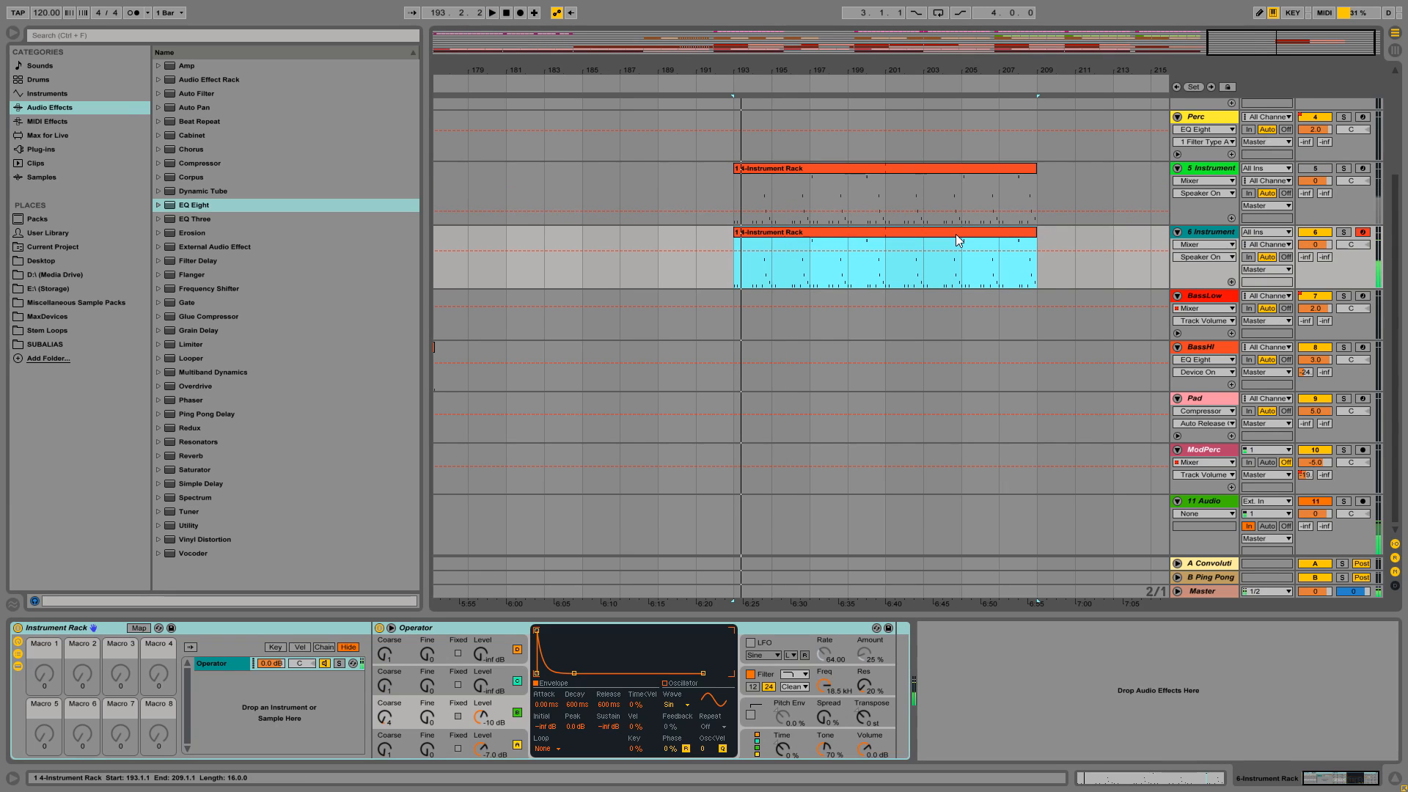
- Set the Transpose of track 6's Operator to +12 st, stop playback, and add EQ Eight after the rack
left_click(866, 718)
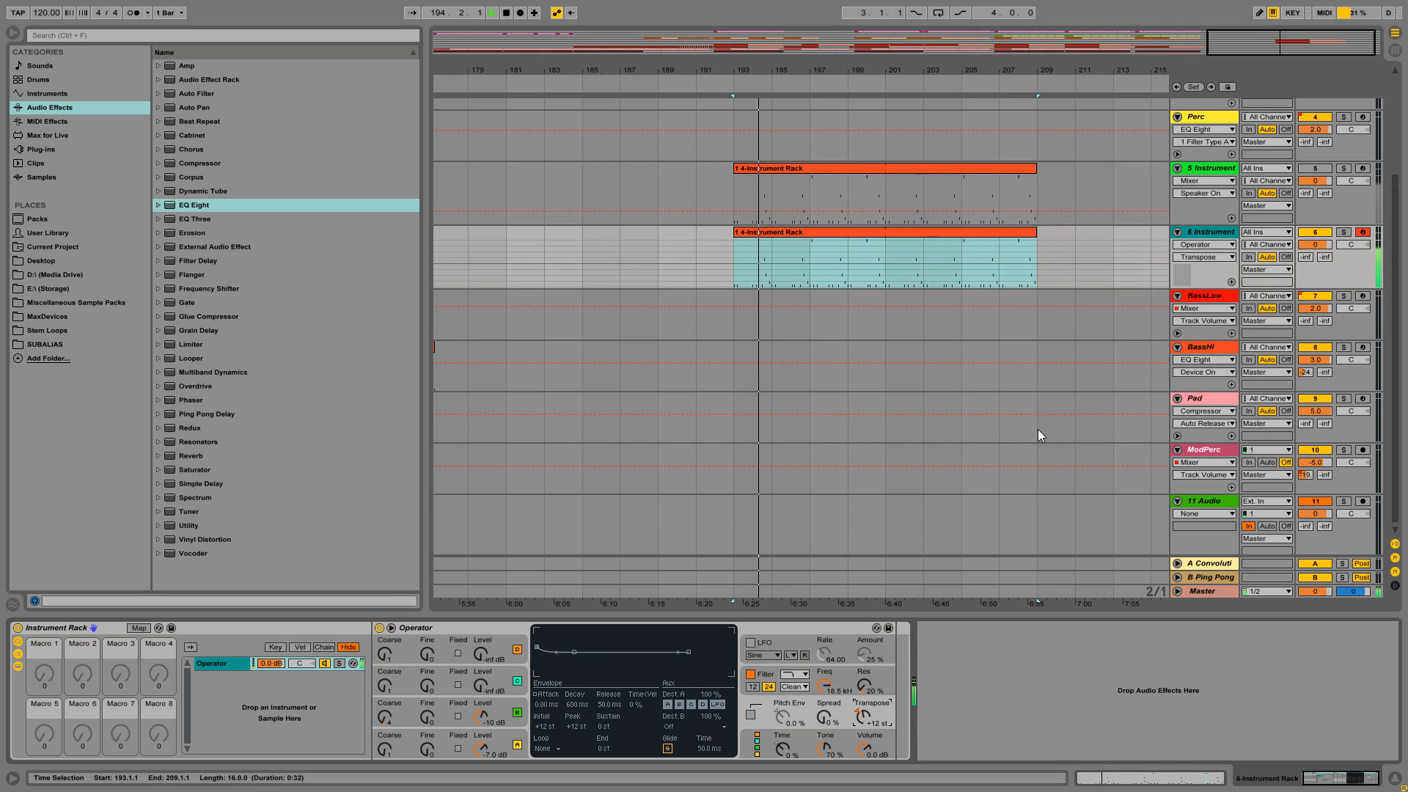
key("space")
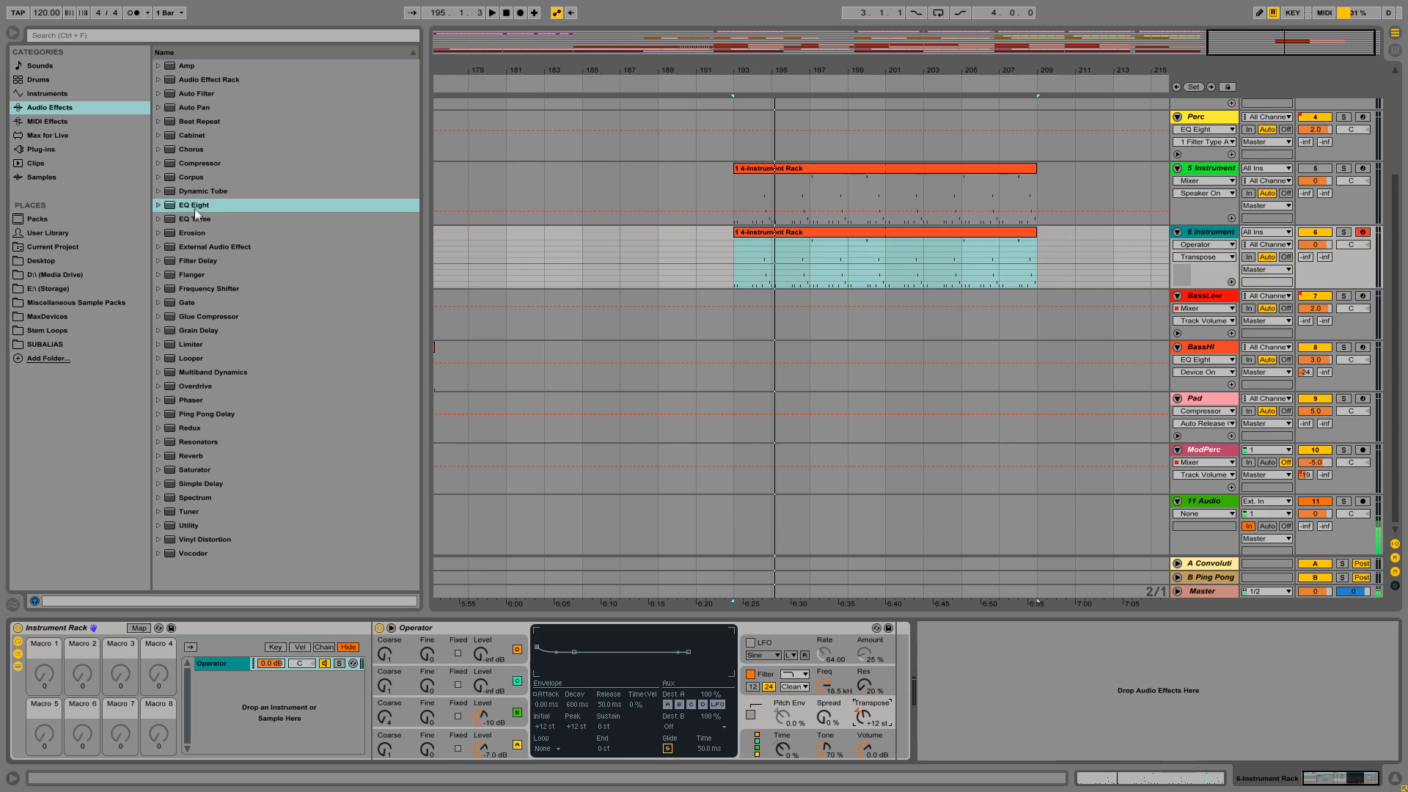
left_click_drag(199, 208, 1050, 728)
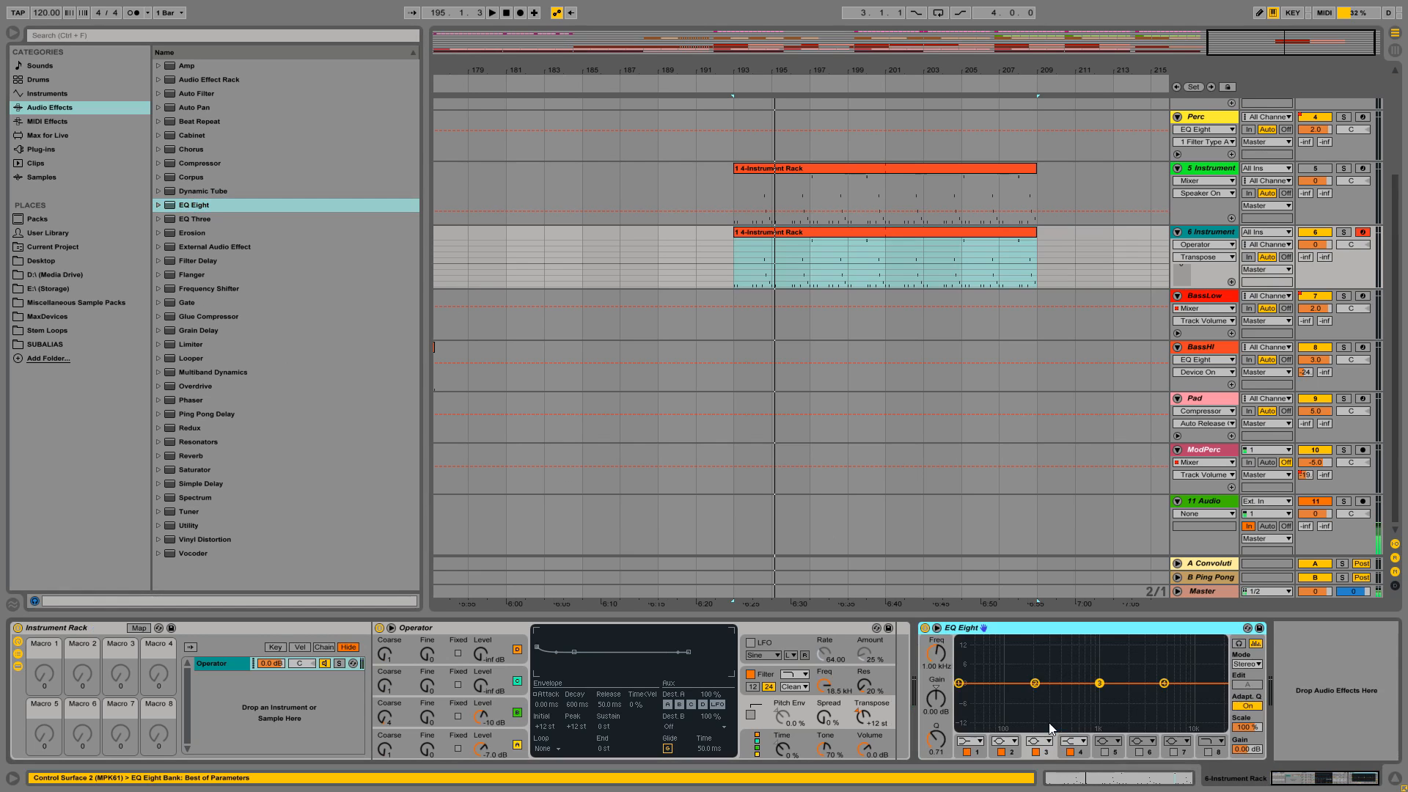
- In track 6's EQ Eight, make band 1 a low-cut filter and dip band 3 to -5.33 dB at 1.18 kHz, then audition it
left_click(967, 741)
left_click(968, 663)
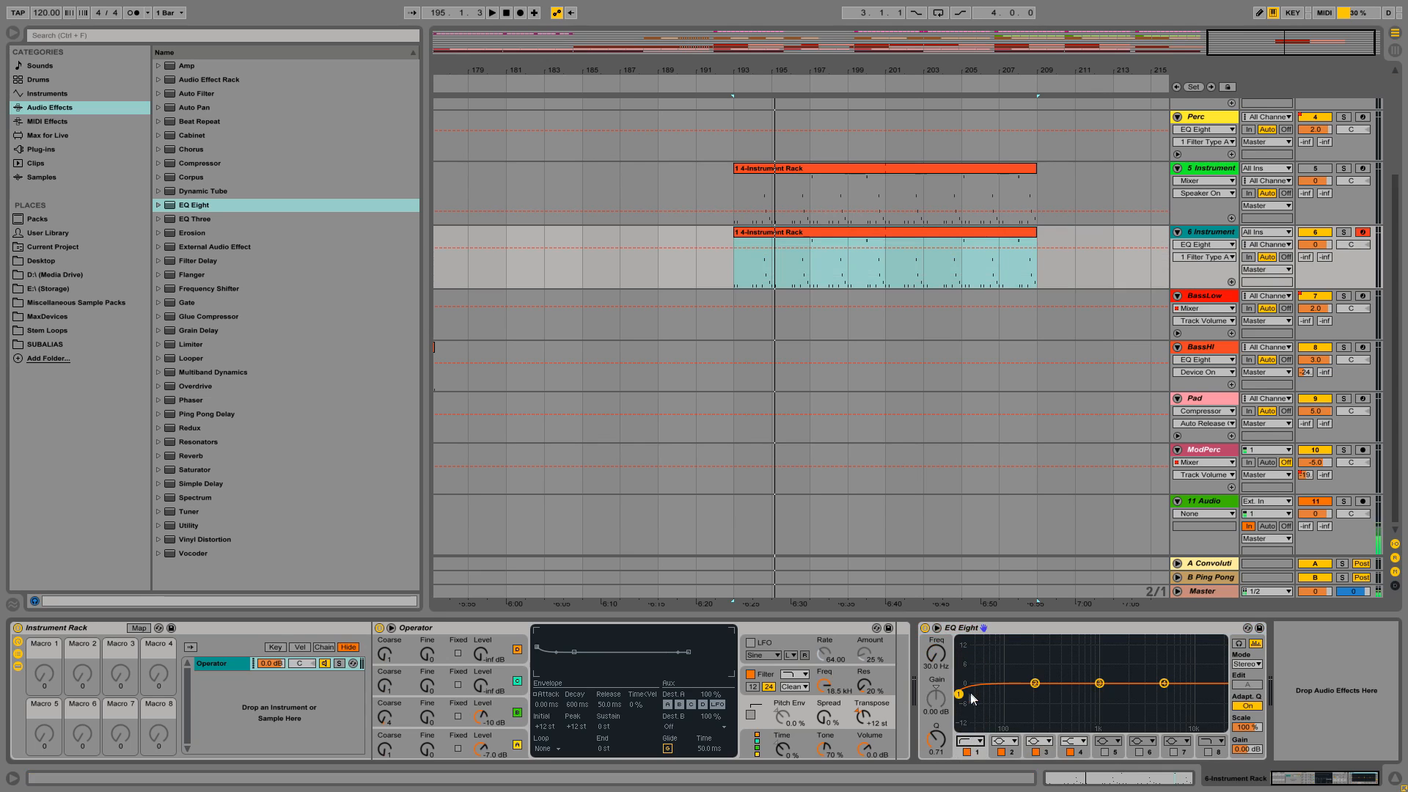
left_click_drag(958, 693, 1111, 699)
left_click_drag(933, 743, 932, 708)
left_click_drag(1111, 700, 1106, 700)
key("space")
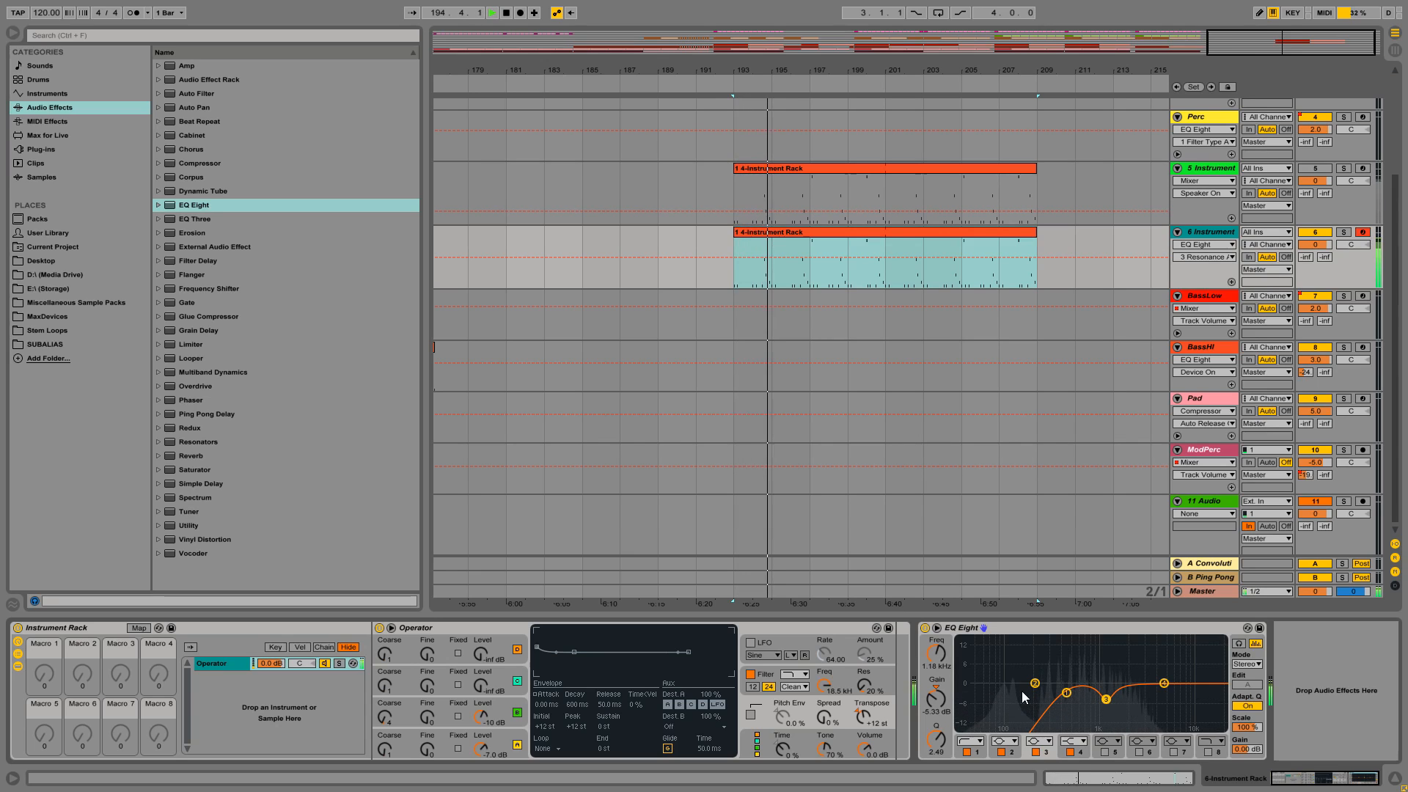
key("space")
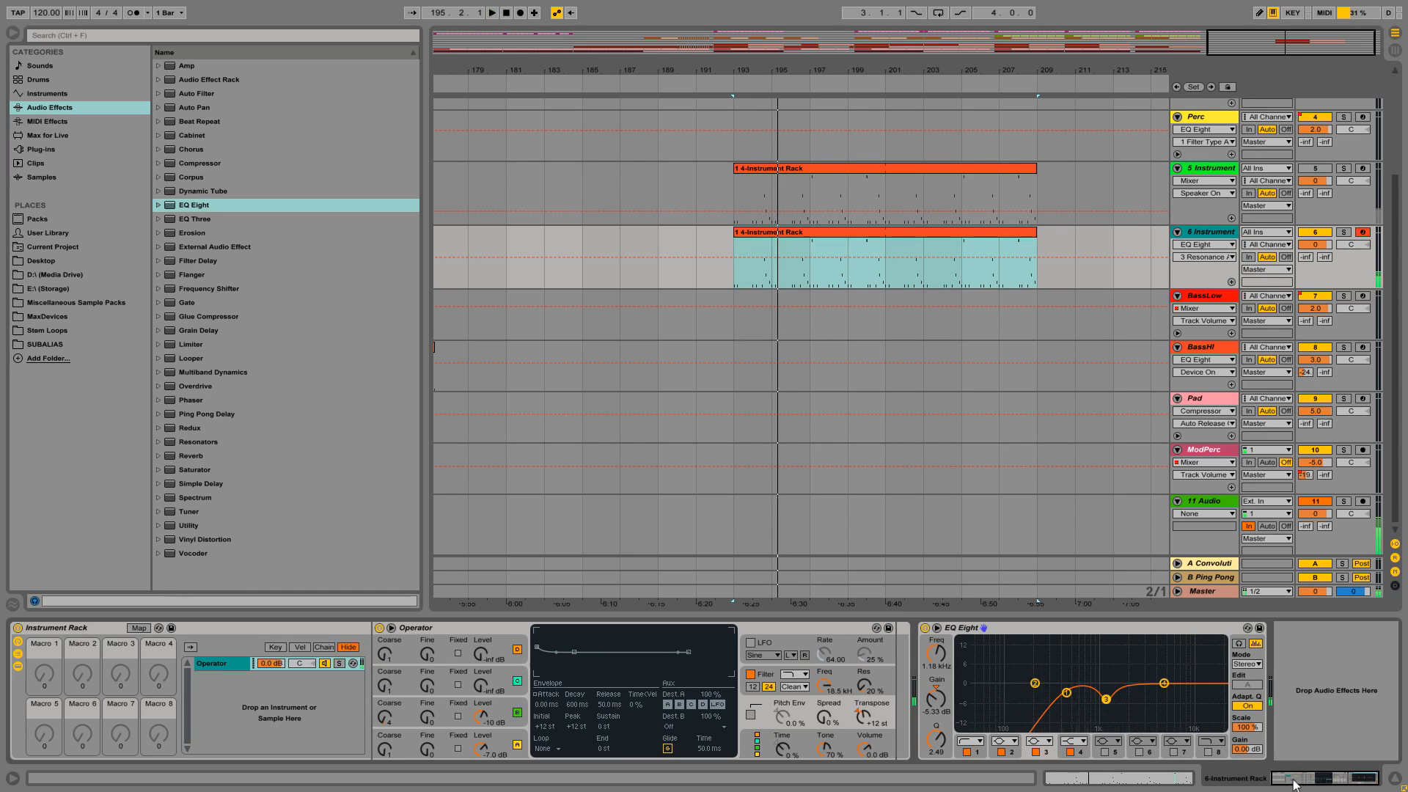
- Reactivate track 5 and play it briefly together with track 6
left_click(1316, 169)
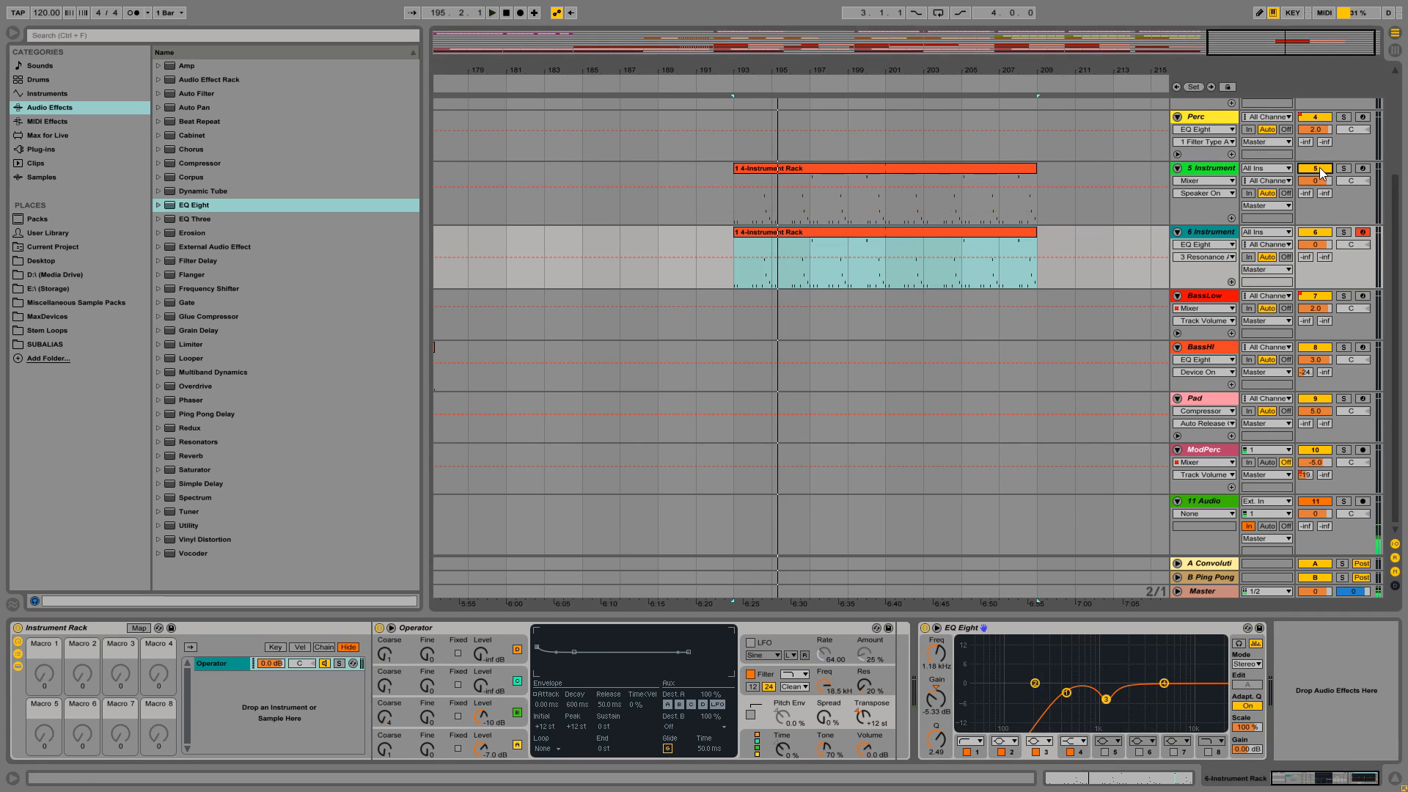
key("space")
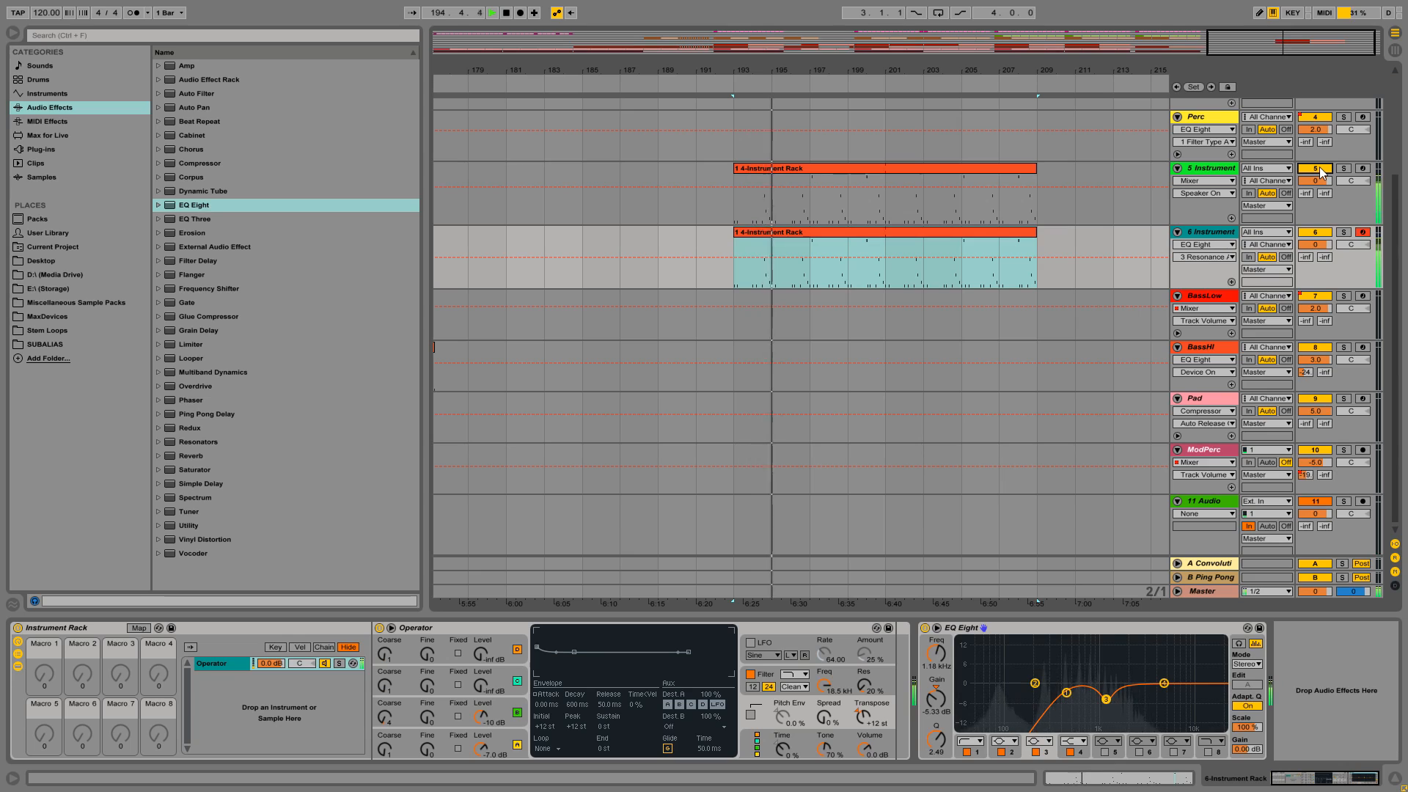
key("space")
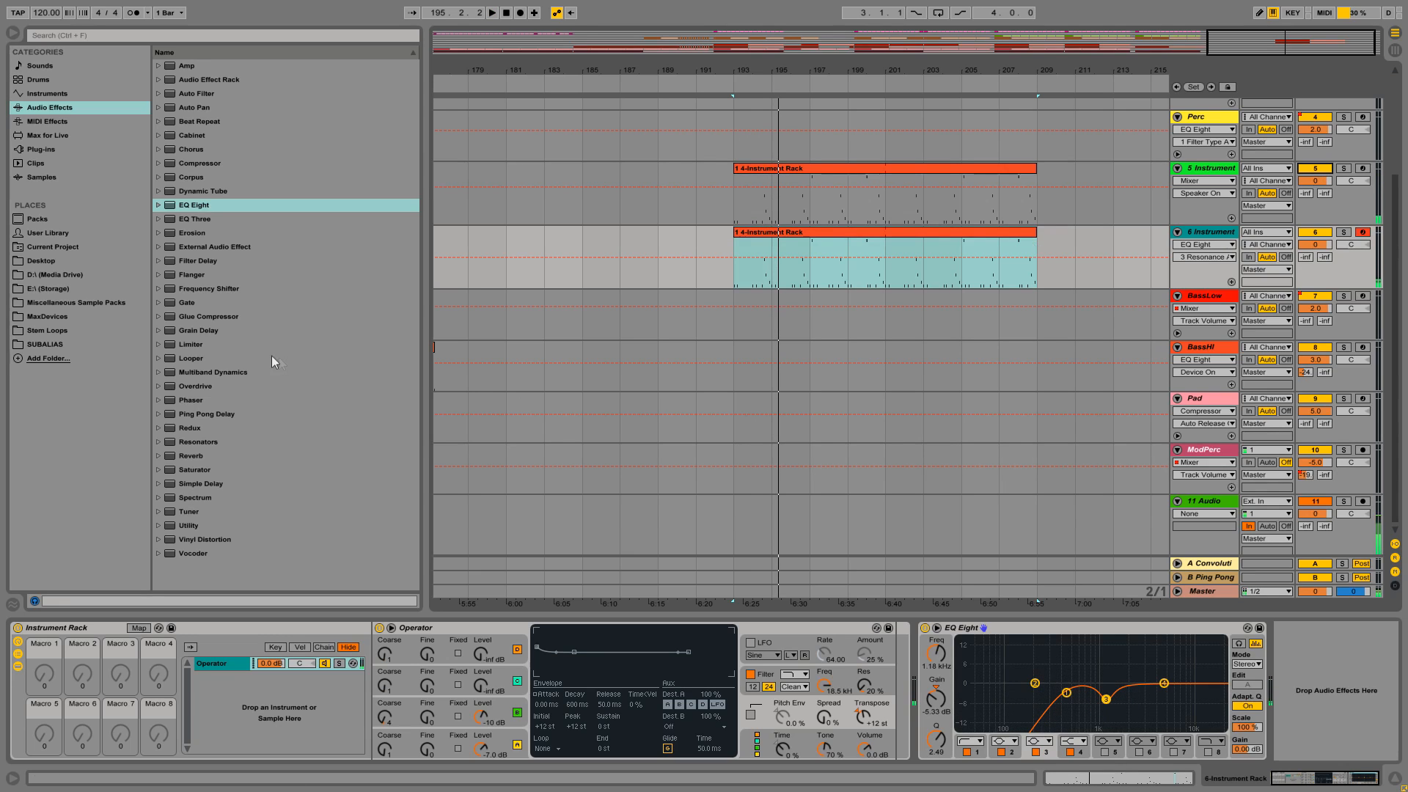
- Add Reverb and Ping Pong Delay after EQ Eight on track 6
double_click(191, 455)
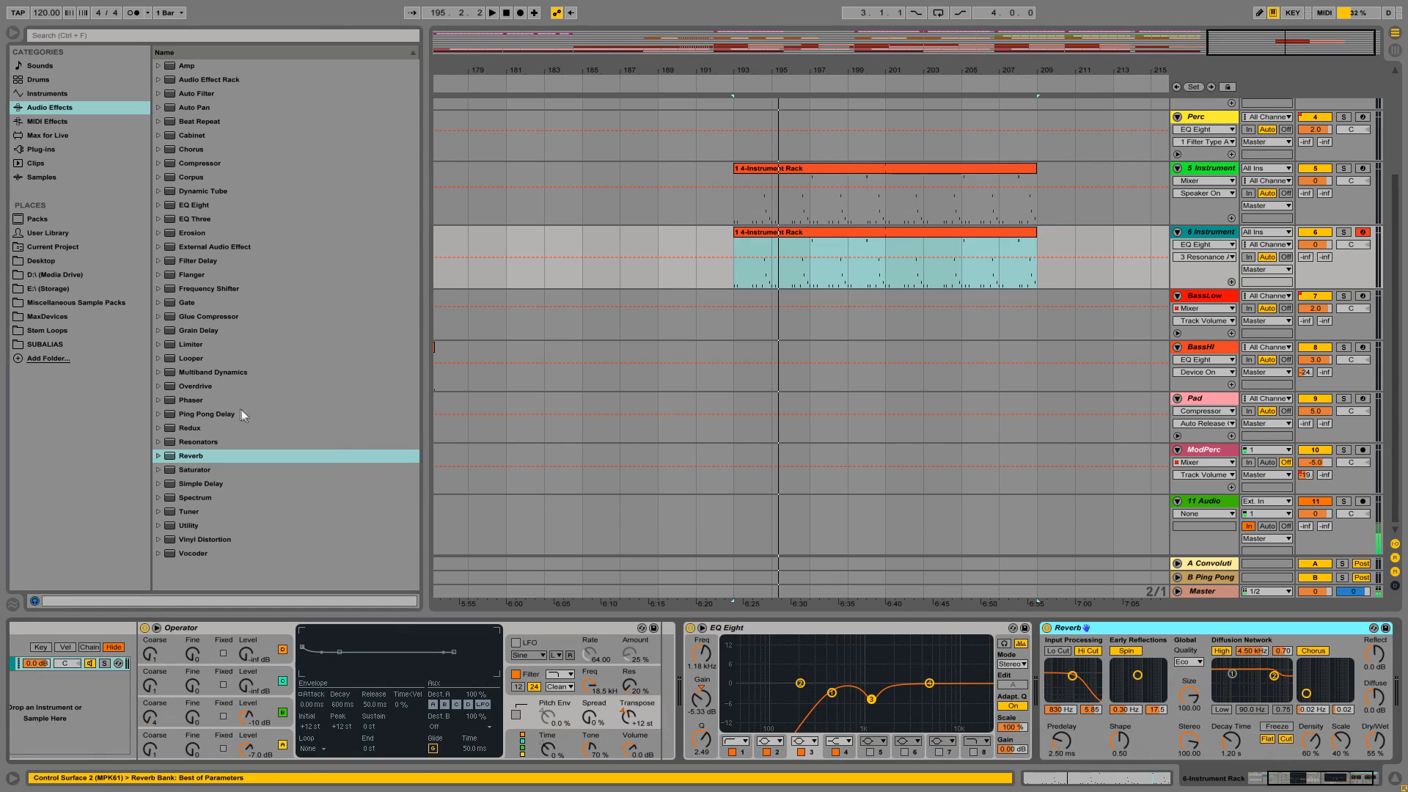
double_click(242, 412)
left_click_drag(1280, 774, 1308, 778)
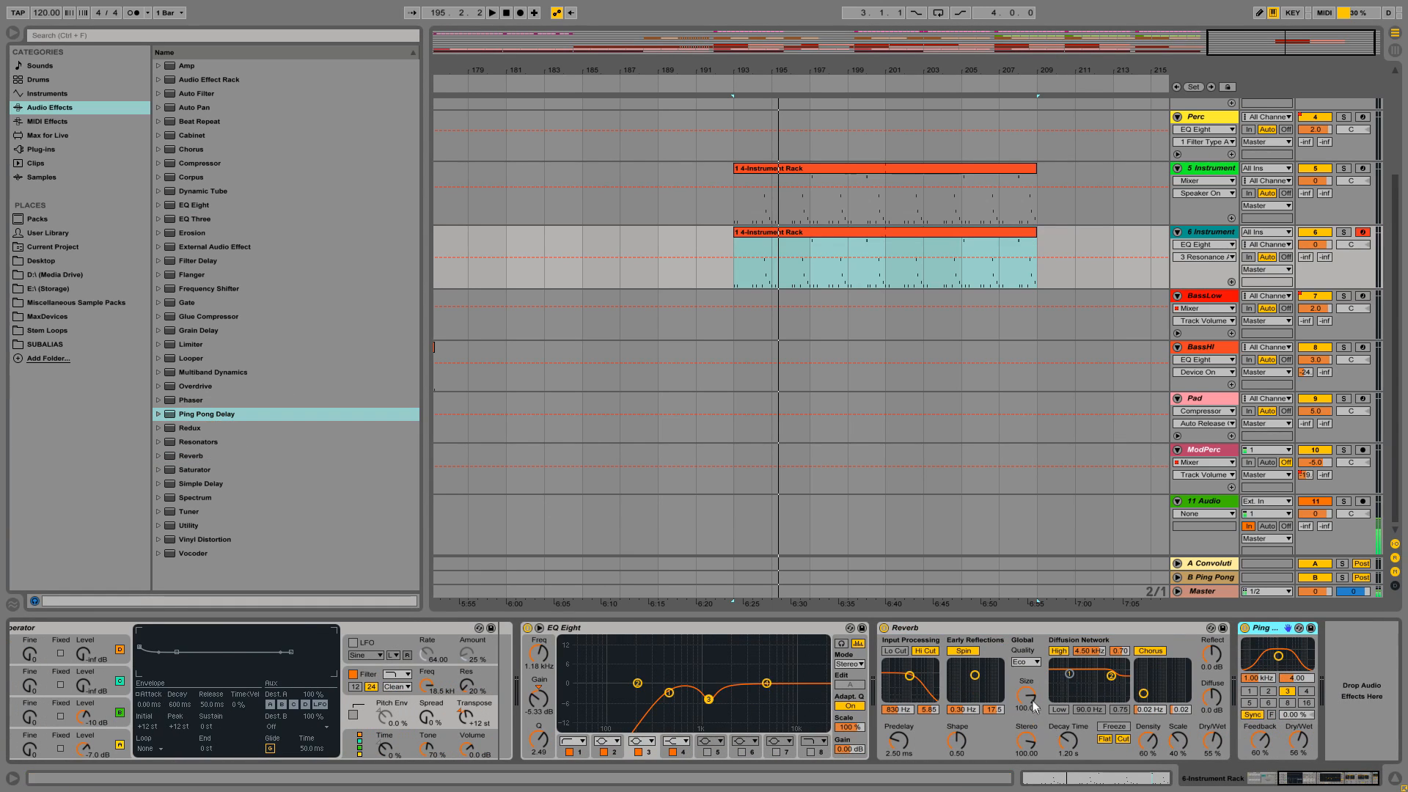
- Set the Reverb's Size to 48.74 and Decay Time to 300 ms, and switch off Ping Pong Delay
left_click_drag(1031, 701, 1032, 730)
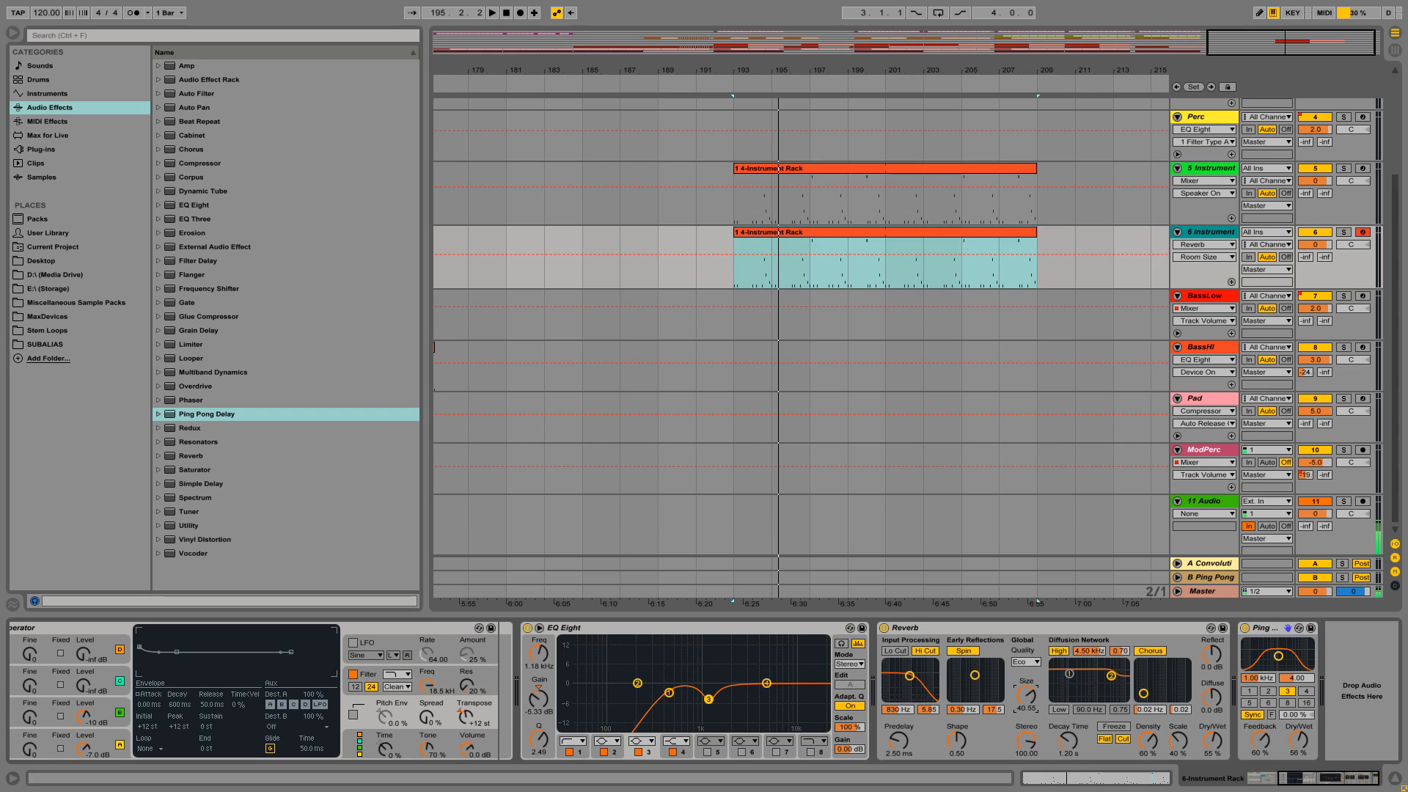
left_click(1067, 741)
type("300")
key("Return")
left_click(1244, 629)
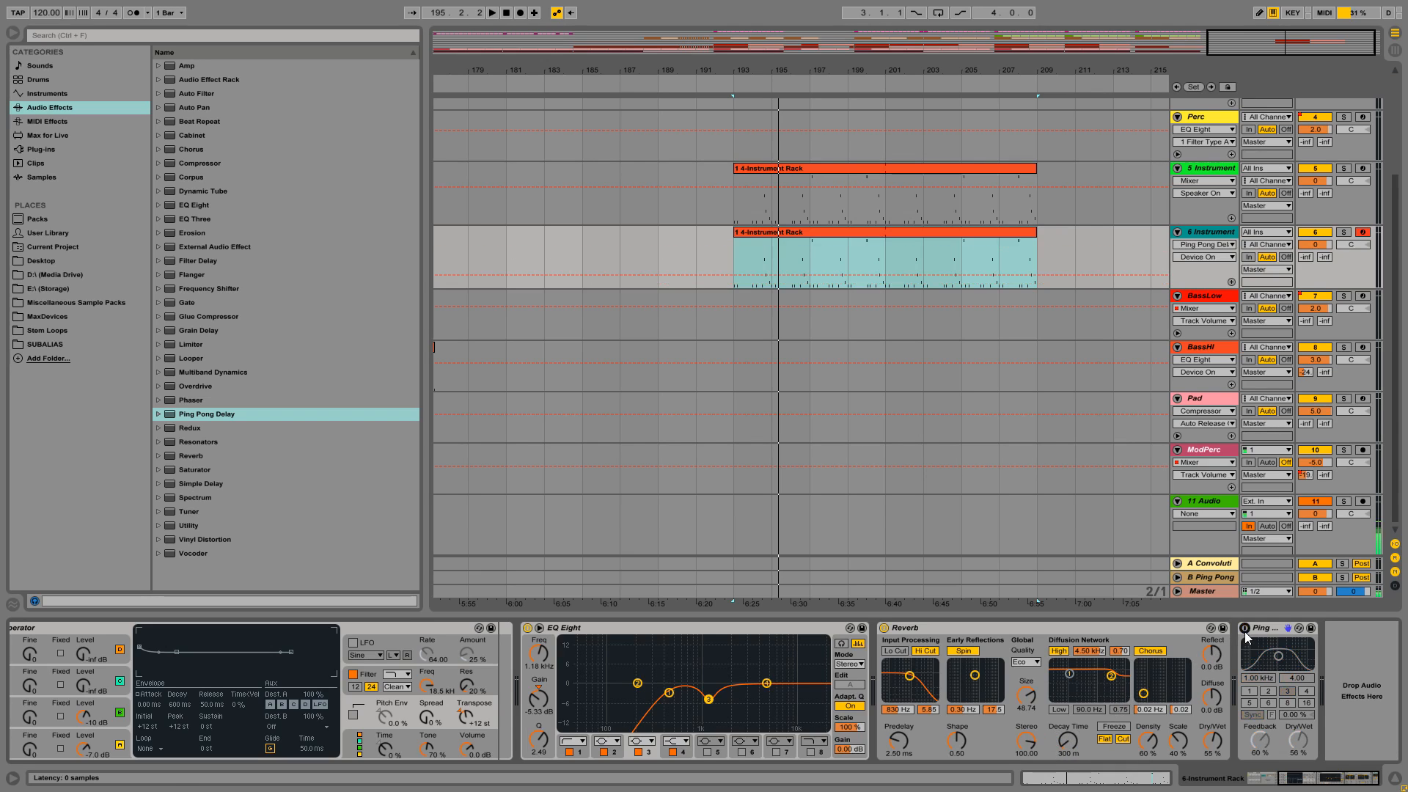
- Mute track 5, play the track 6 clip from bar 193, and compare the sound with Reverb off and on
left_click(787, 235)
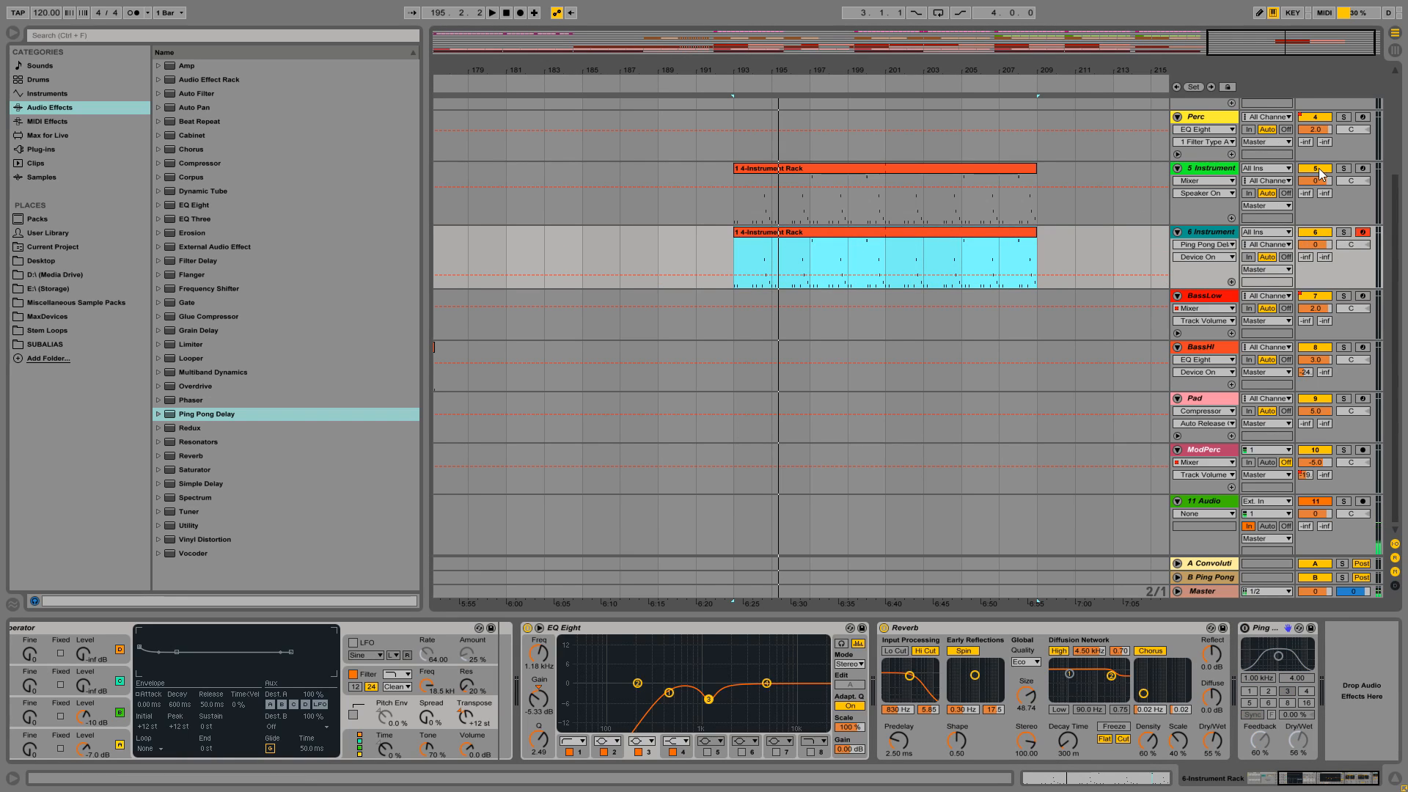
key("space")
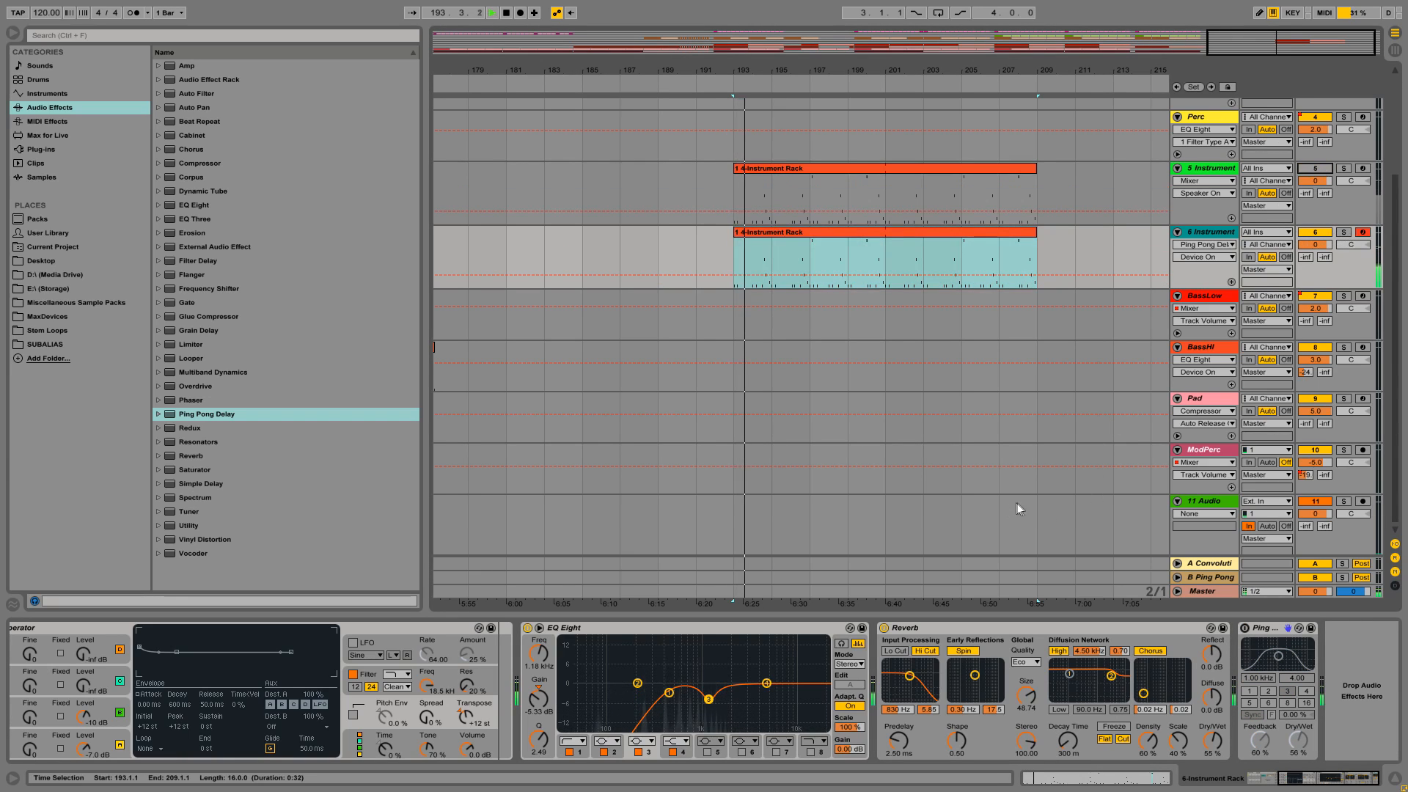
left_click(884, 628)
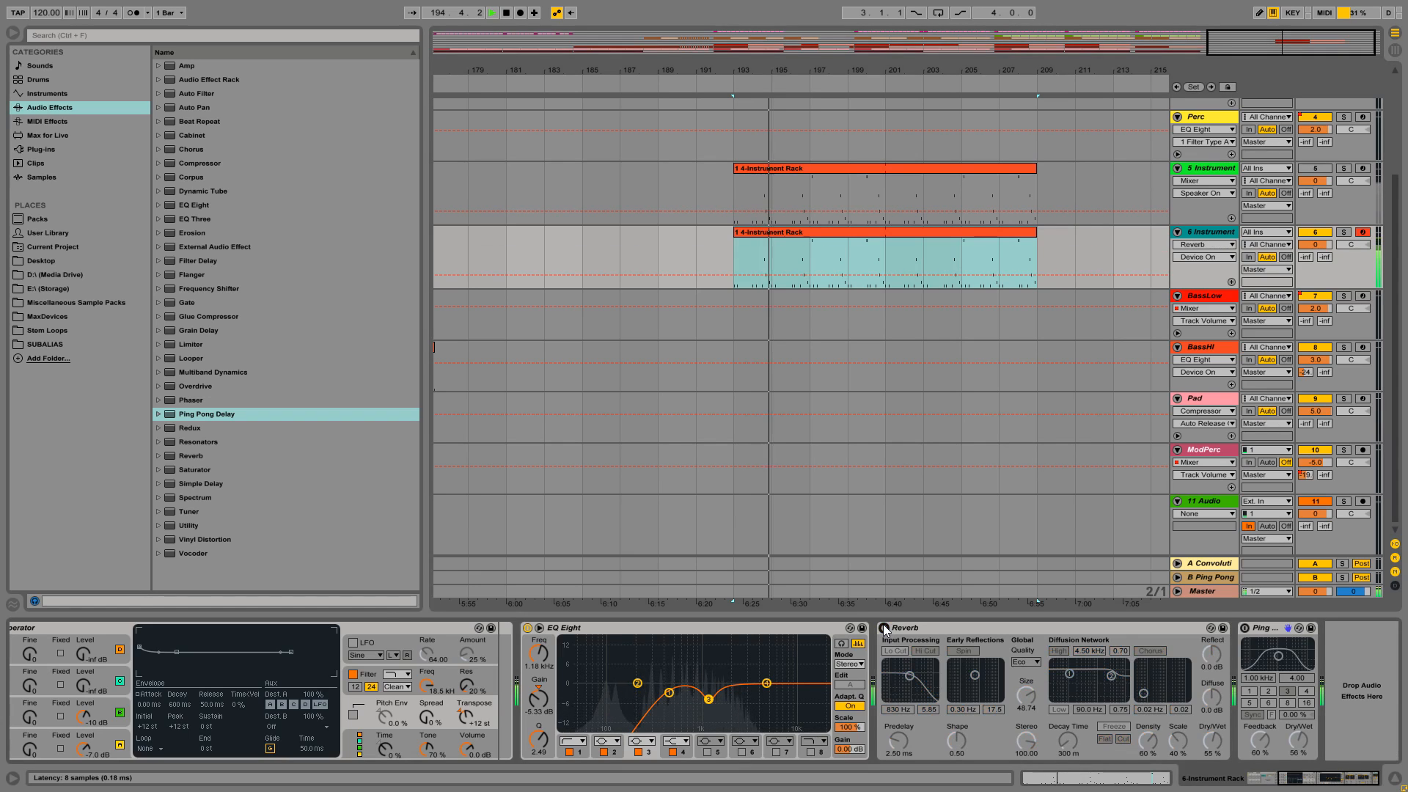
left_click(885, 629)
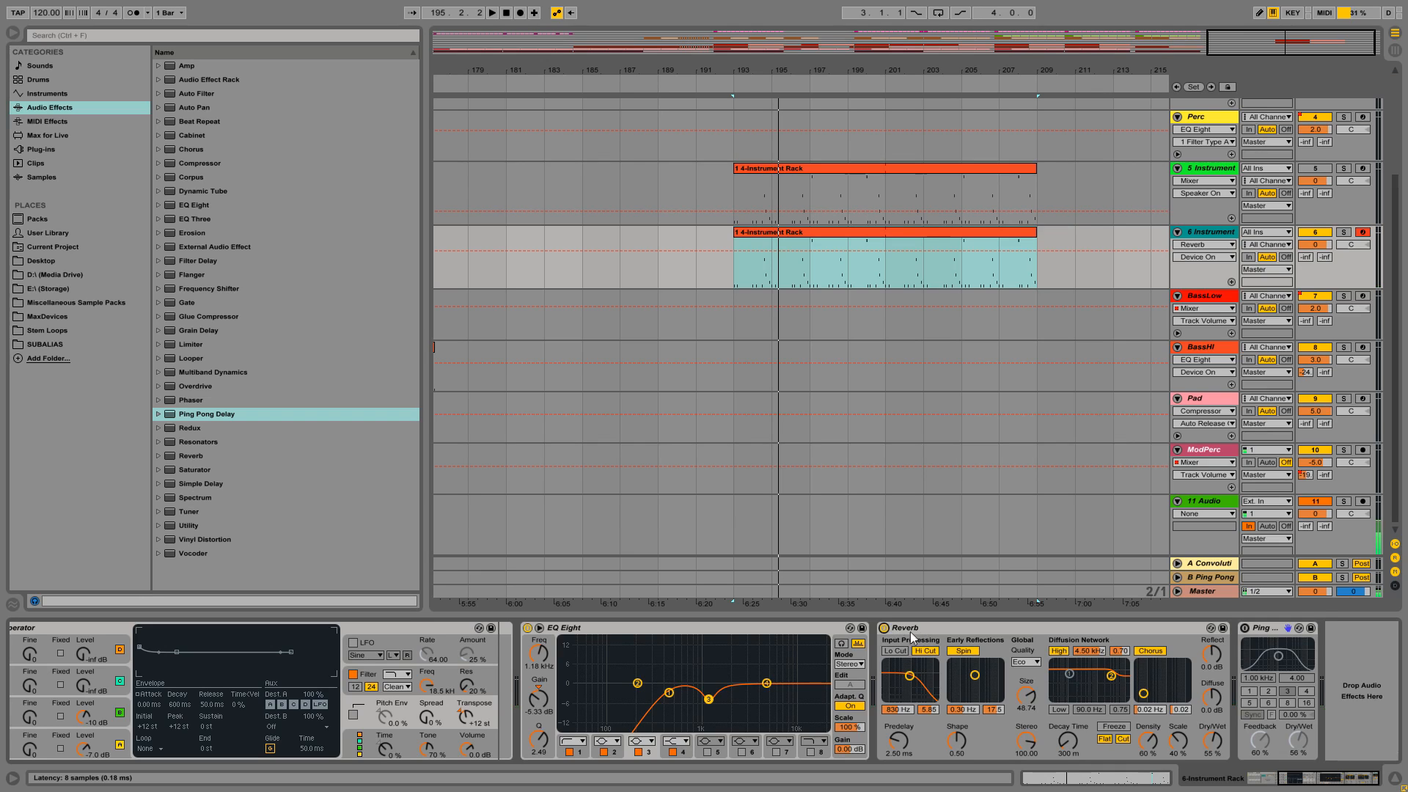
- Raise the Spread of track 6's Operator to 50 % and audition the clip
left_click(413, 632)
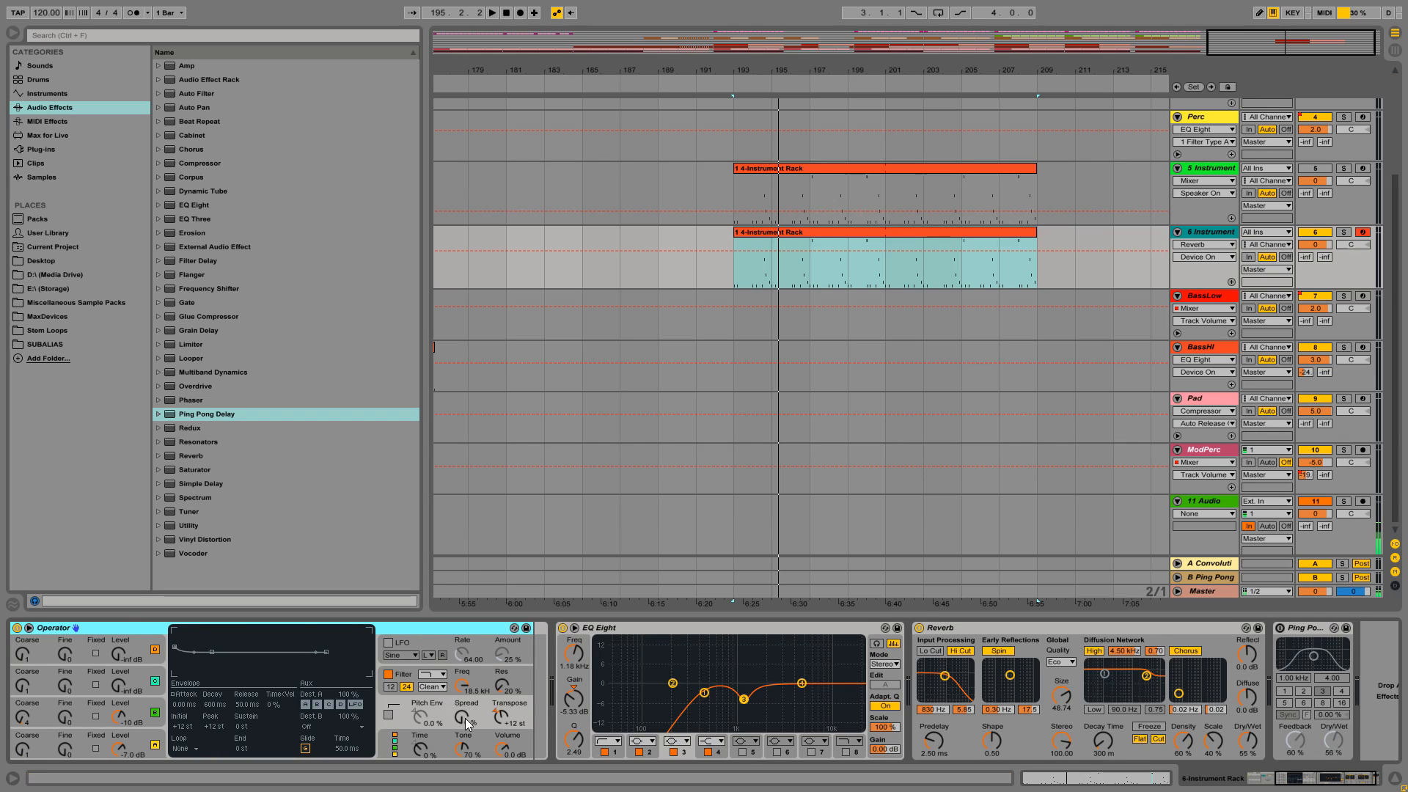
left_click_drag(467, 728, 466, 702)
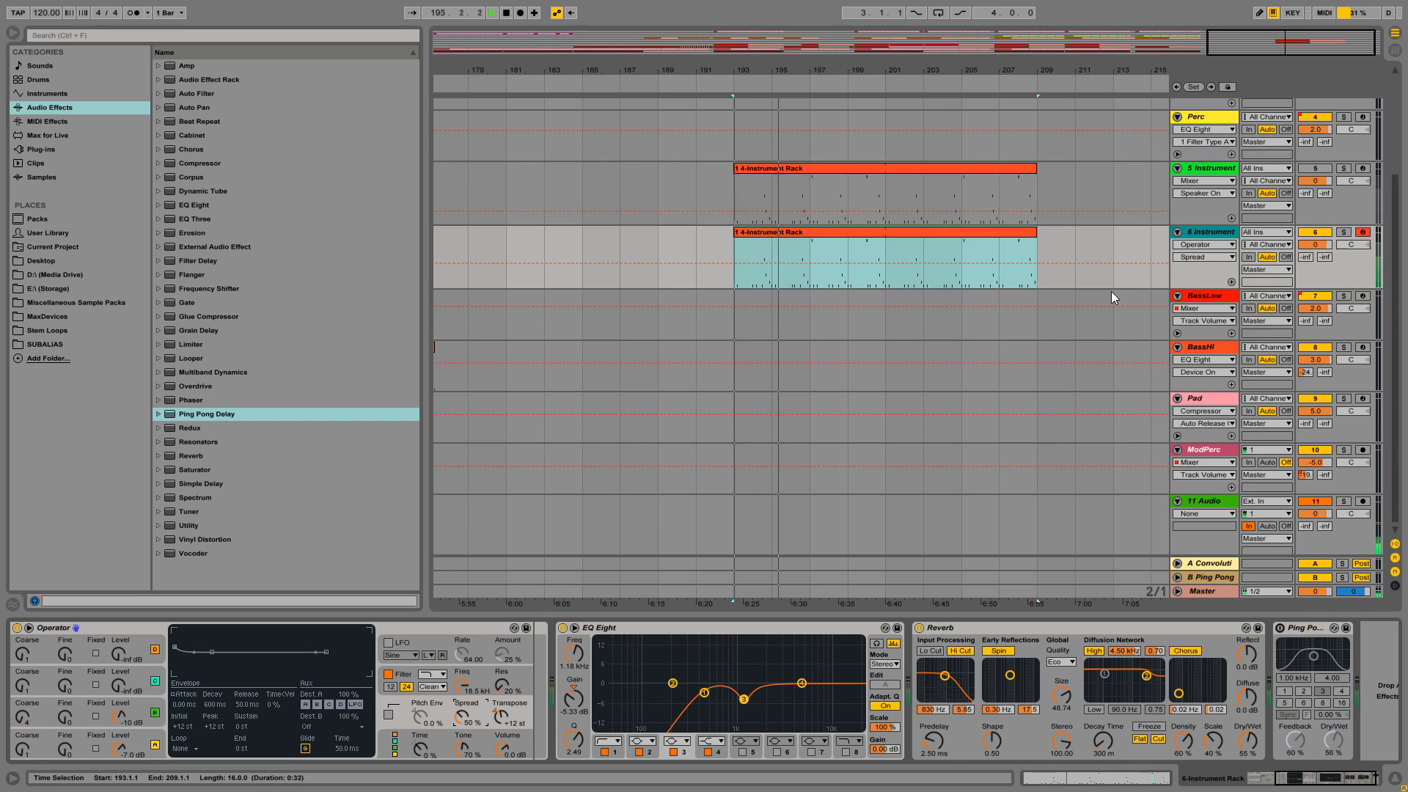
key("space")
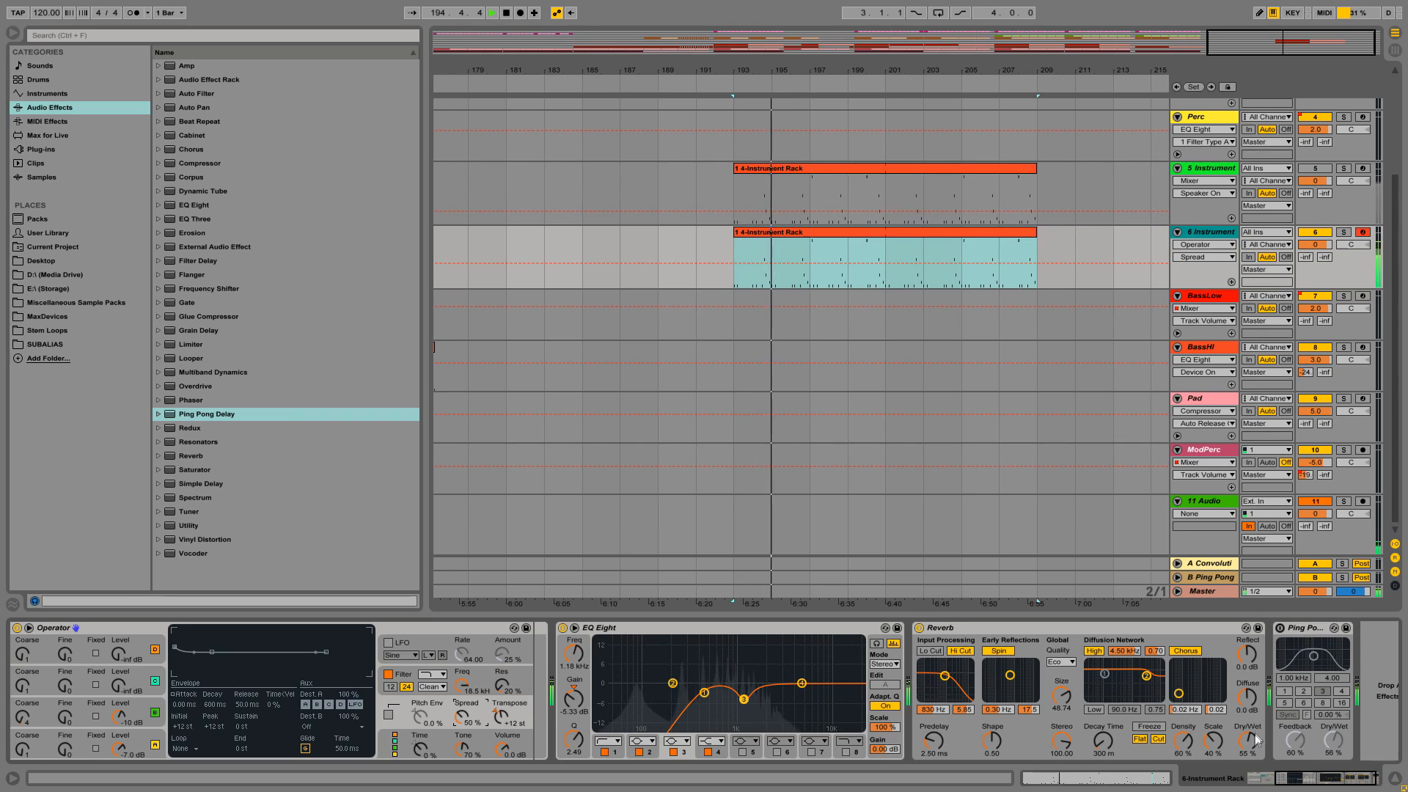
- Switch on Ping Pong Delay, set its filter to 2.59 kHz, Feedback to 20 % and Dry/Wet to 19 %, and audition the result
left_click(1279, 629)
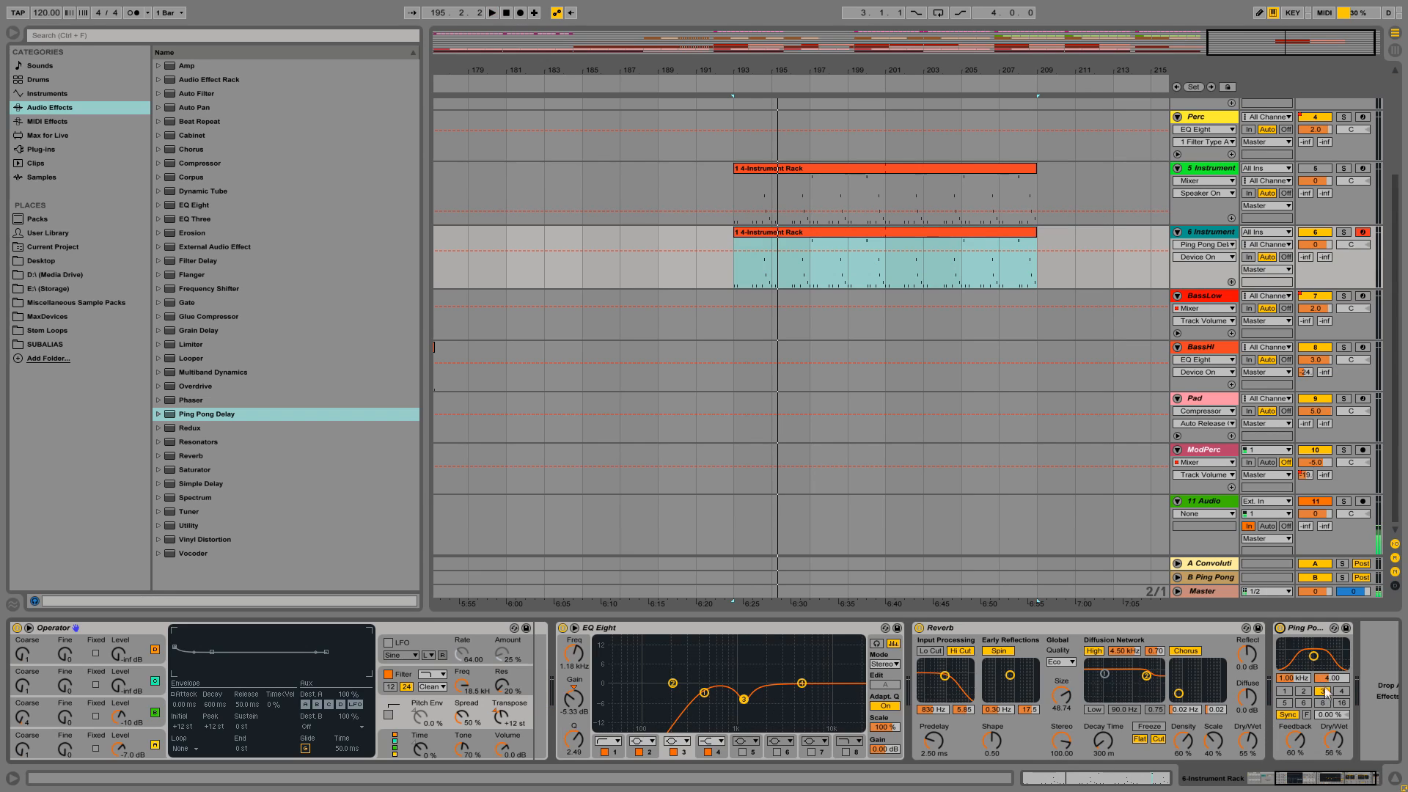
left_click_drag(1313, 656, 1323, 658)
left_click_drag(1295, 741, 1332, 767)
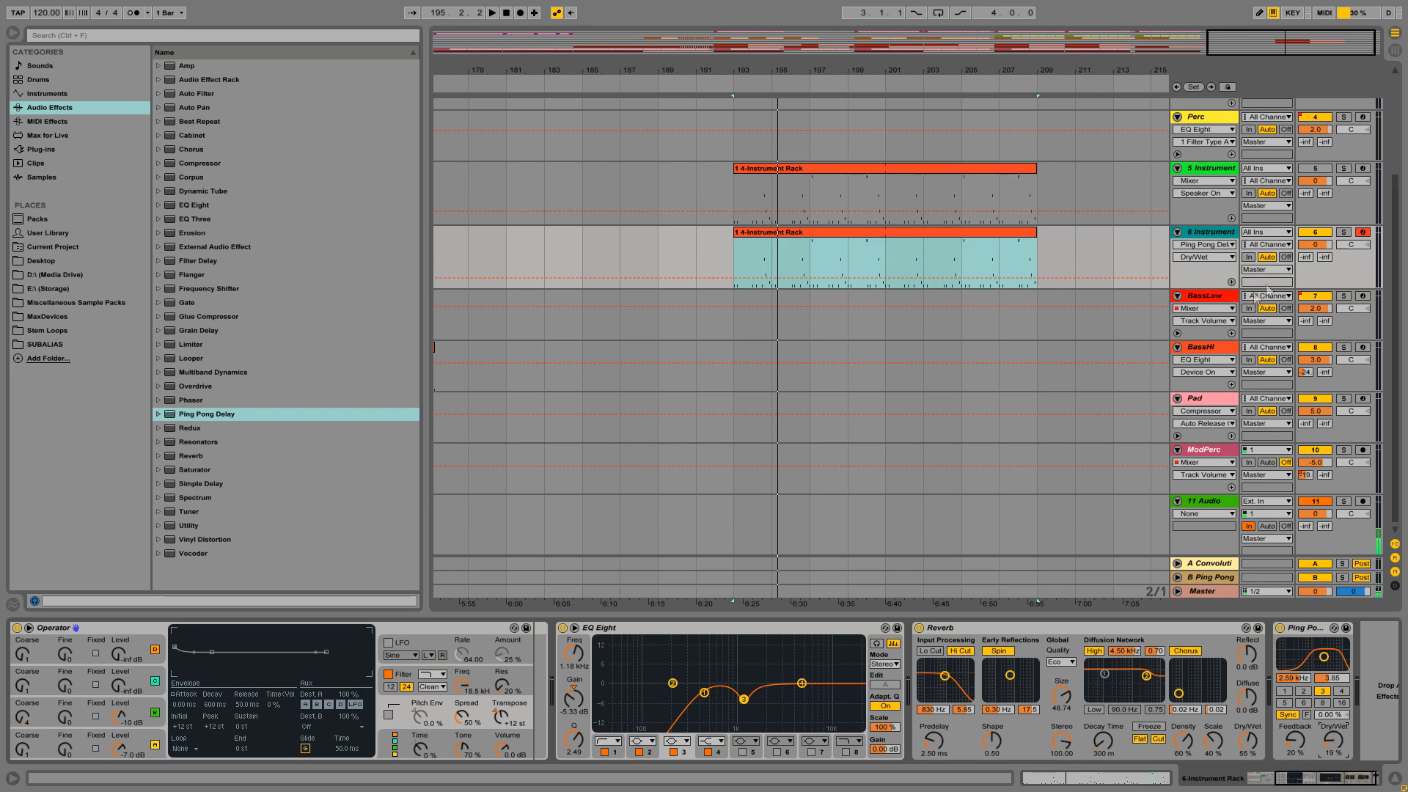
key("space")
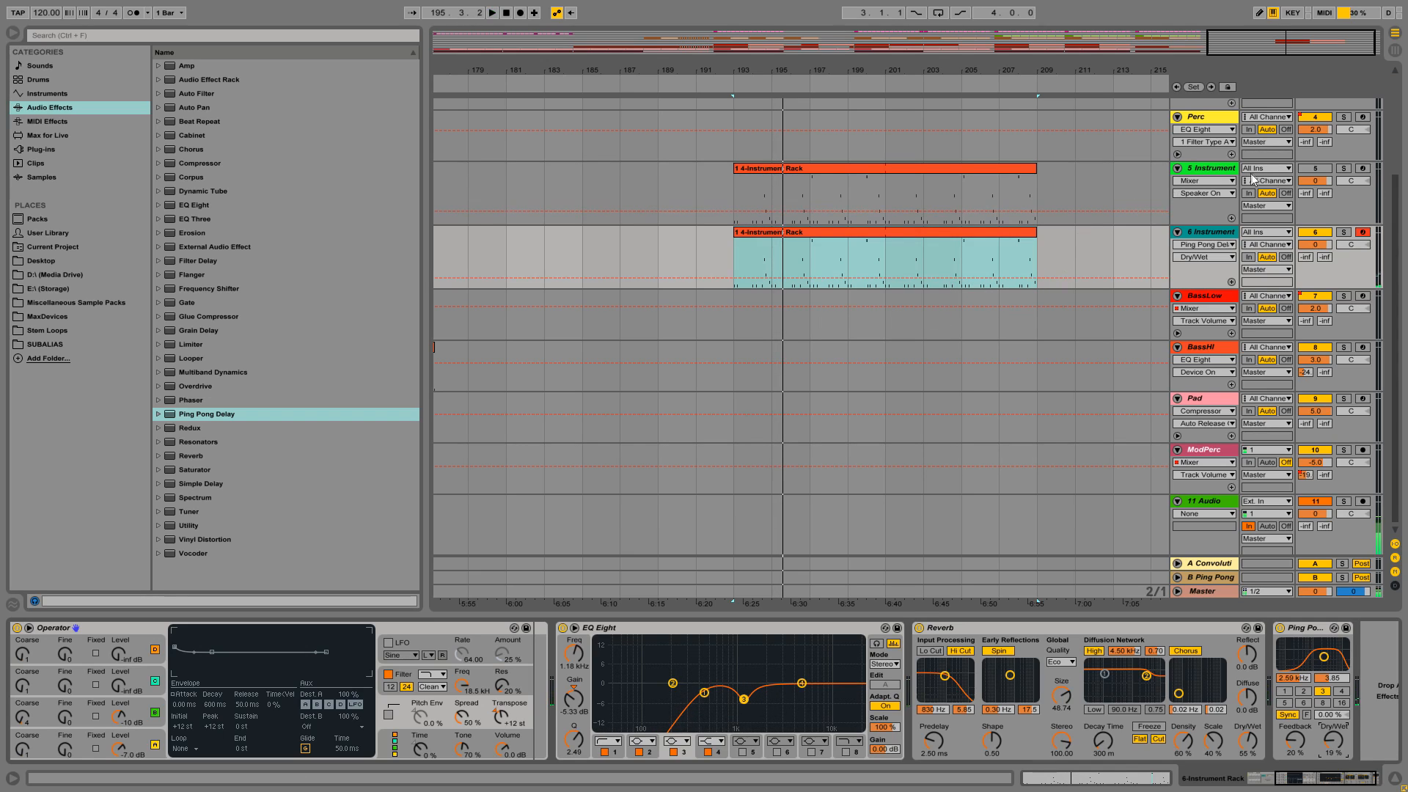
- Reactivate track 5 and play both bass layers together from bar 193
left_click(1315, 169)
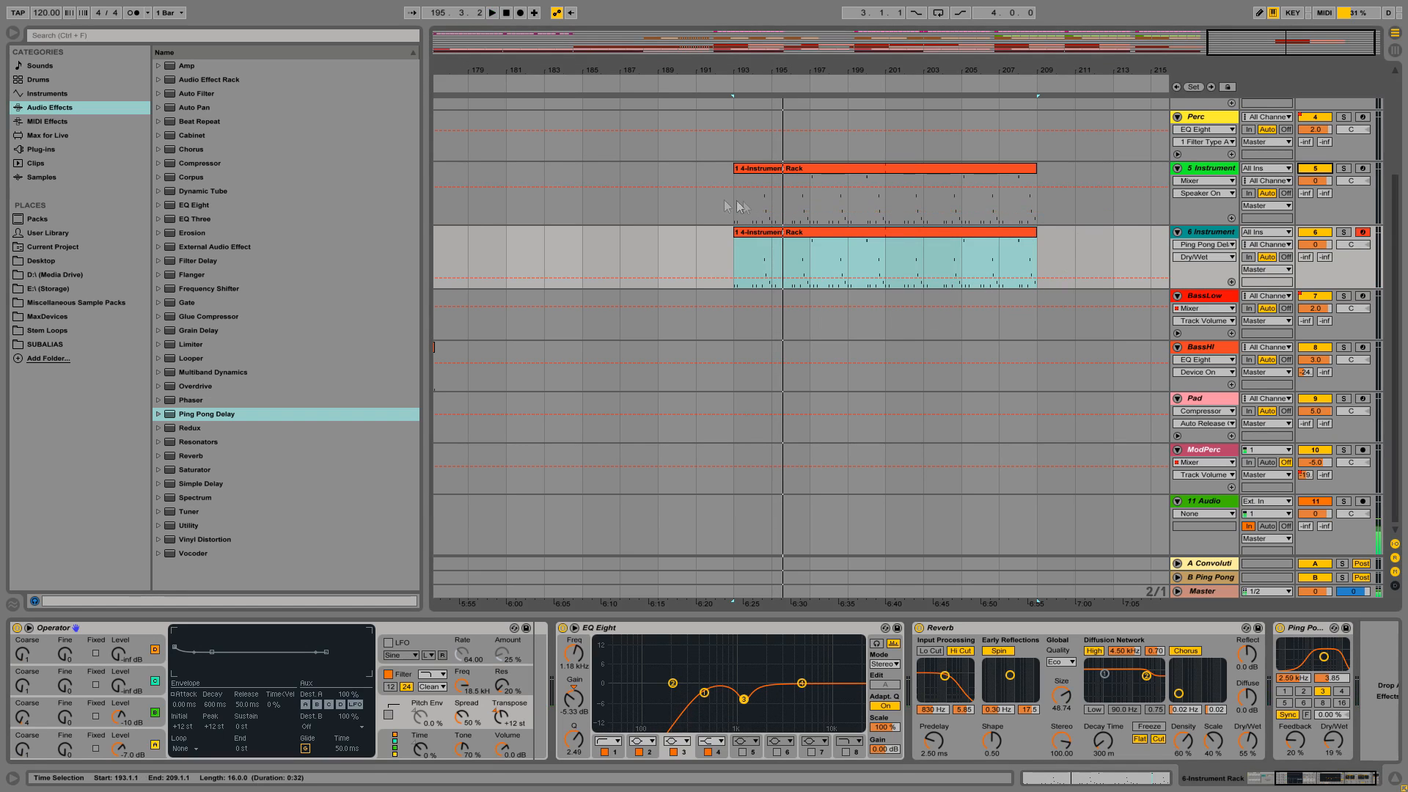
left_click(802, 168)
key("space")
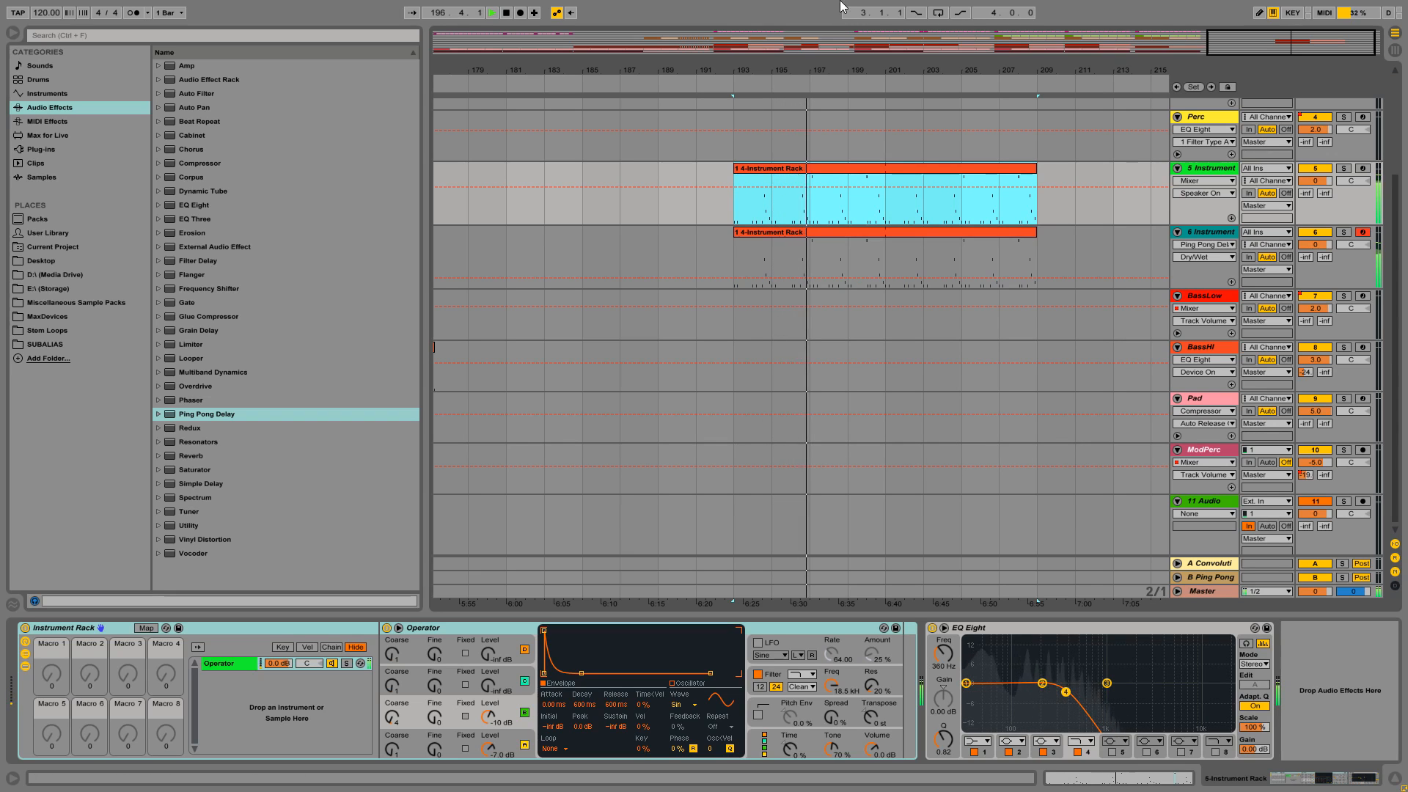
mouse_move(944, 71)
left_mouse_down()
mouse_move(946, 45)
mouse_move(944, 76)
left_mouse_up()
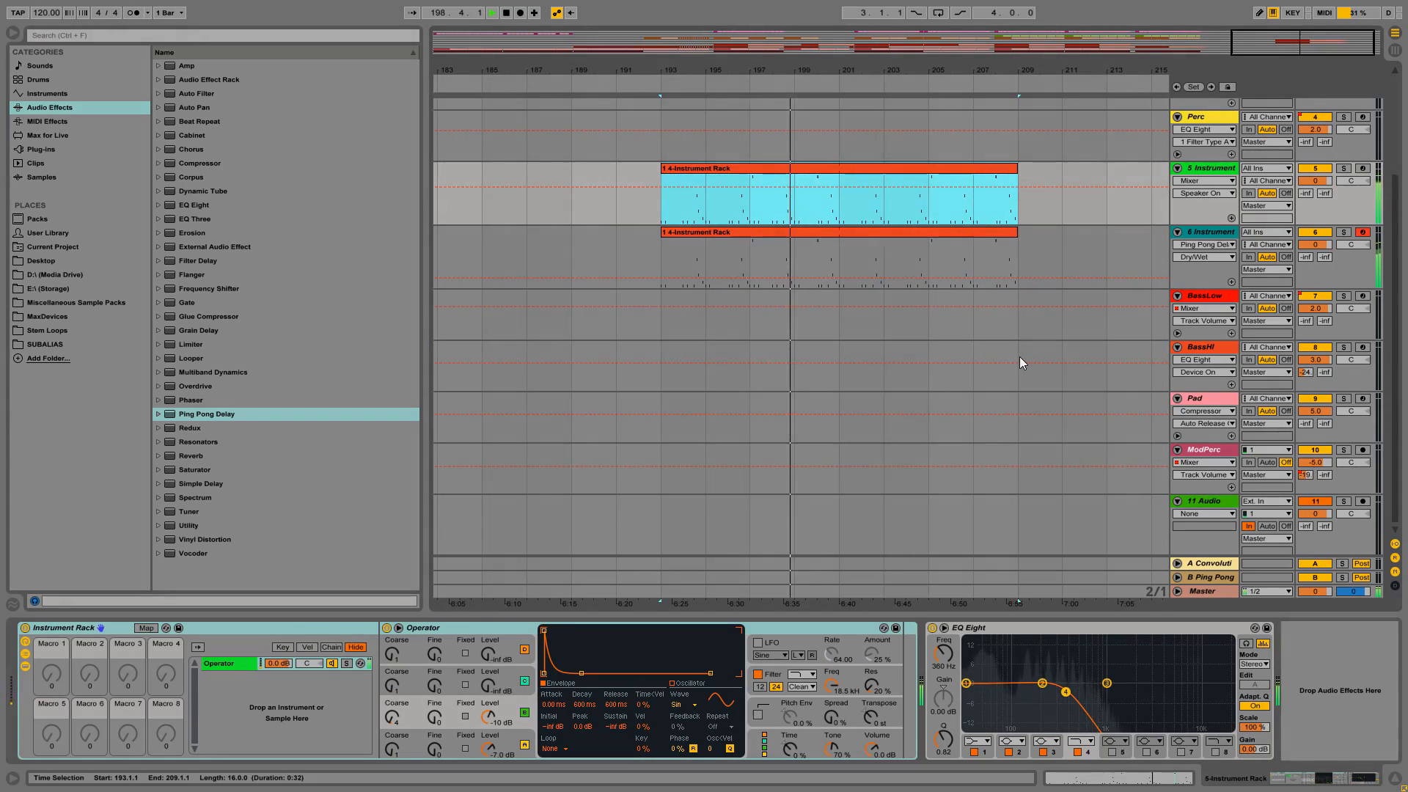